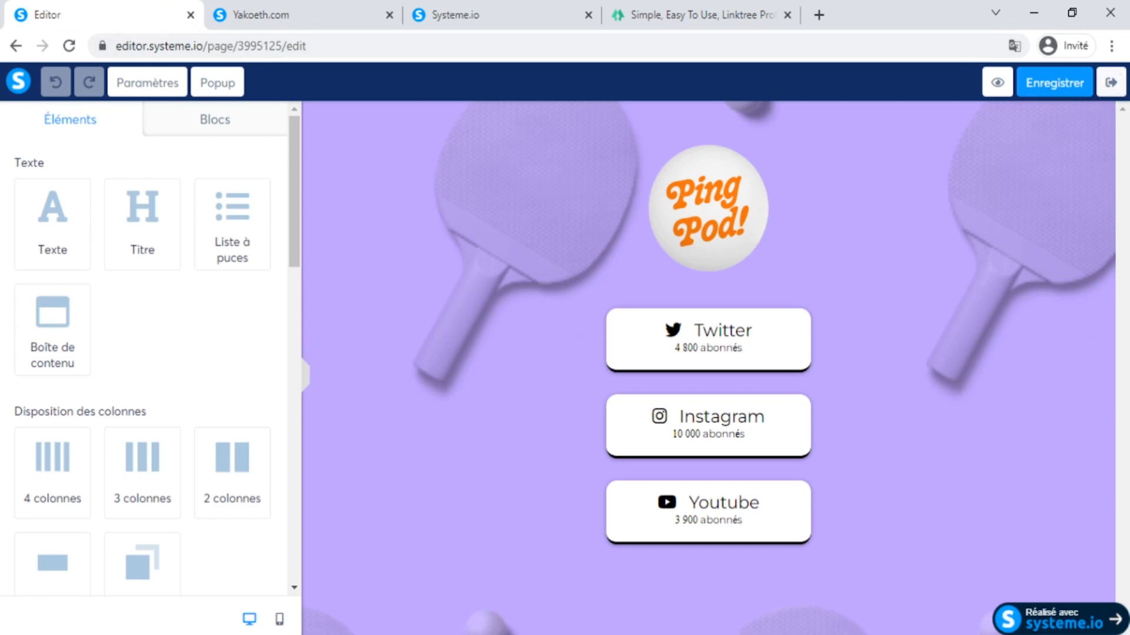
Step: Leave the page editor and examine the free plan's sales funnel limit on the Systeme.io plans page
{"action": "left_click", "coordinate": [1111, 82]}
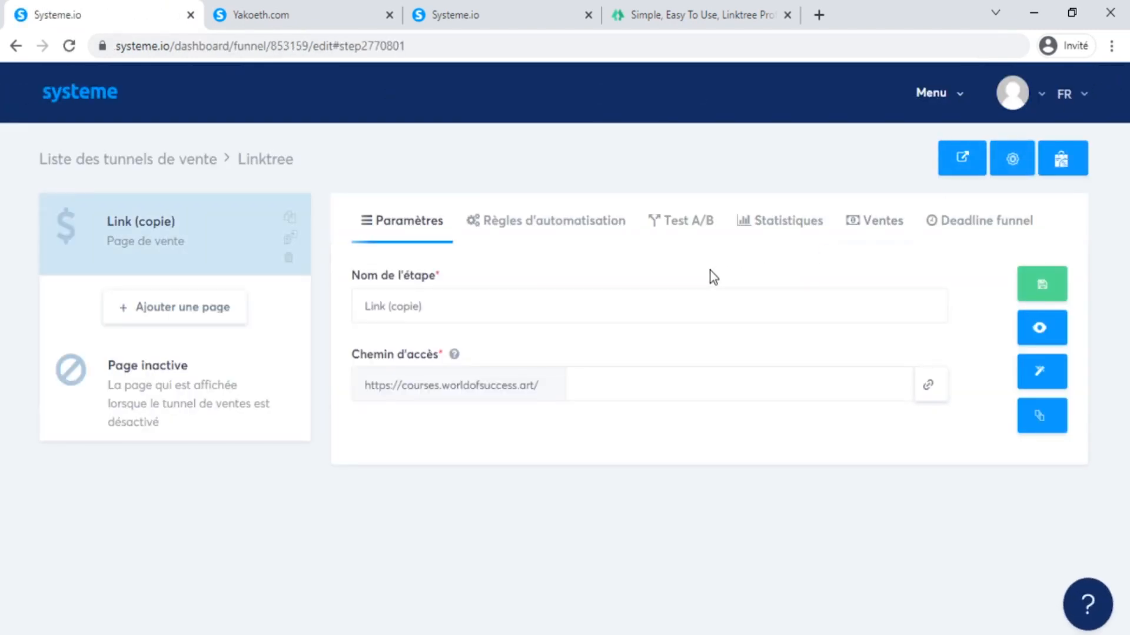
{"action": "left_click", "coordinate": [476, 23]}
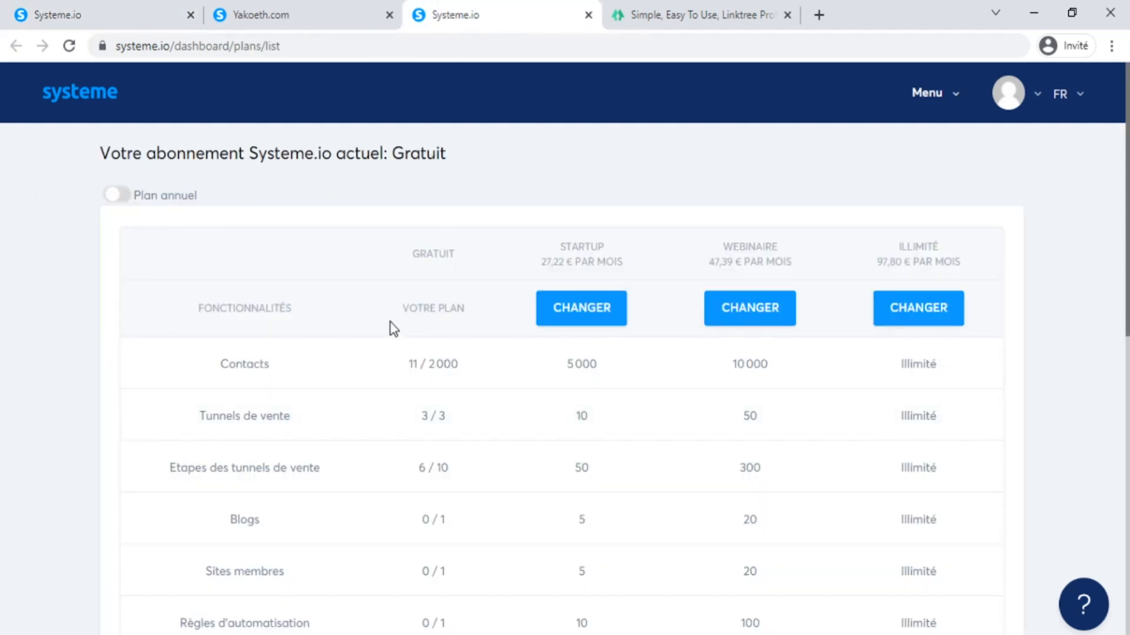
{"action": "left_click_drag", "start_coordinate": [417, 420], "coordinate": [471, 419]}
{"action": "left_click", "coordinate": [473, 420]}
{"action": "left_click_drag", "start_coordinate": [472, 418], "coordinate": [400, 418]}
{"action": "left_click", "coordinate": [403, 421]}
Step: Reopen the Link (copie) page in the editor and look through the Linktree podcast template for comparison
{"action": "left_click", "coordinate": [158, 20]}
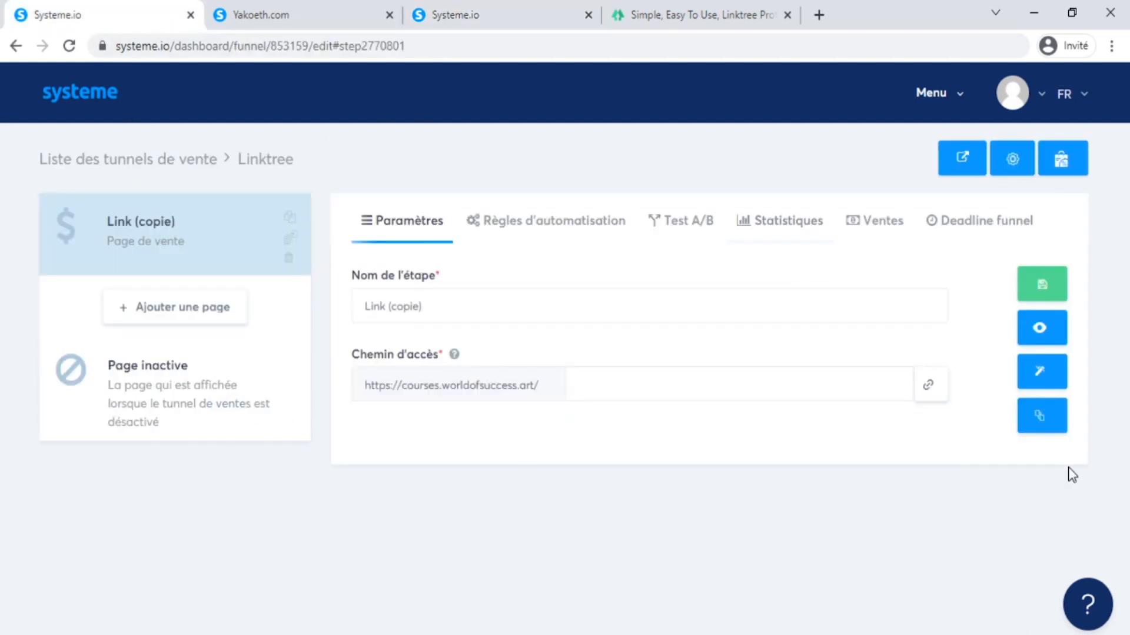
{"action": "left_click", "coordinate": [1041, 371]}
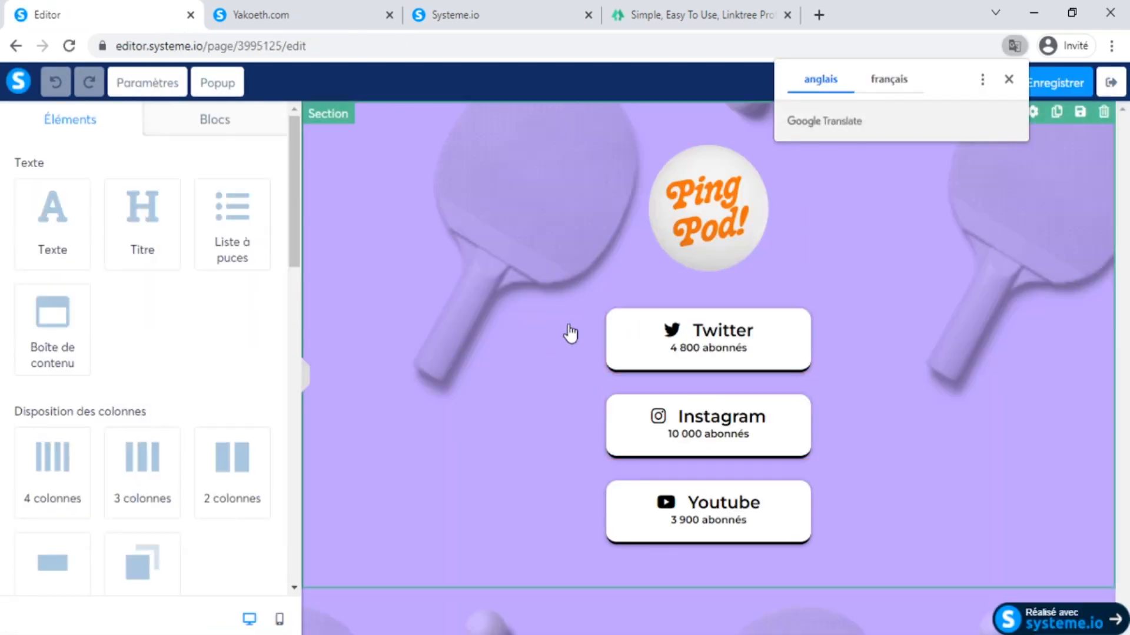
{"action": "left_click", "coordinate": [624, 13]}
{"action": "scroll", "coordinate": [288, 390], "scroll_direction": "down", "scroll_amount": 3}
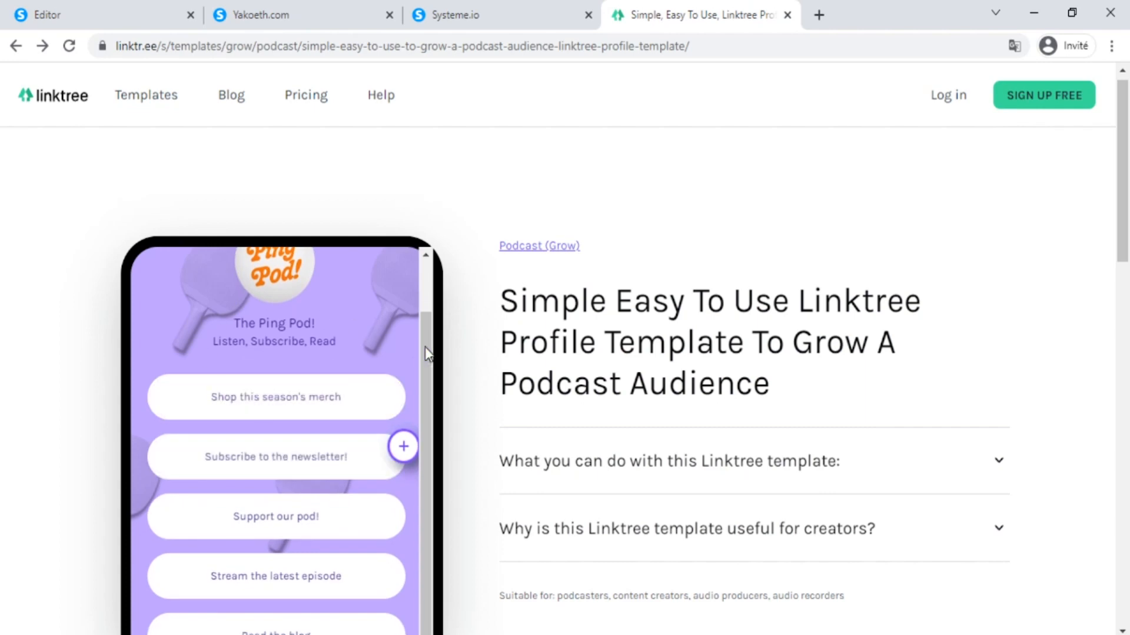
{"action": "scroll", "coordinate": [334, 360], "scroll_direction": "up", "scroll_amount": 2}
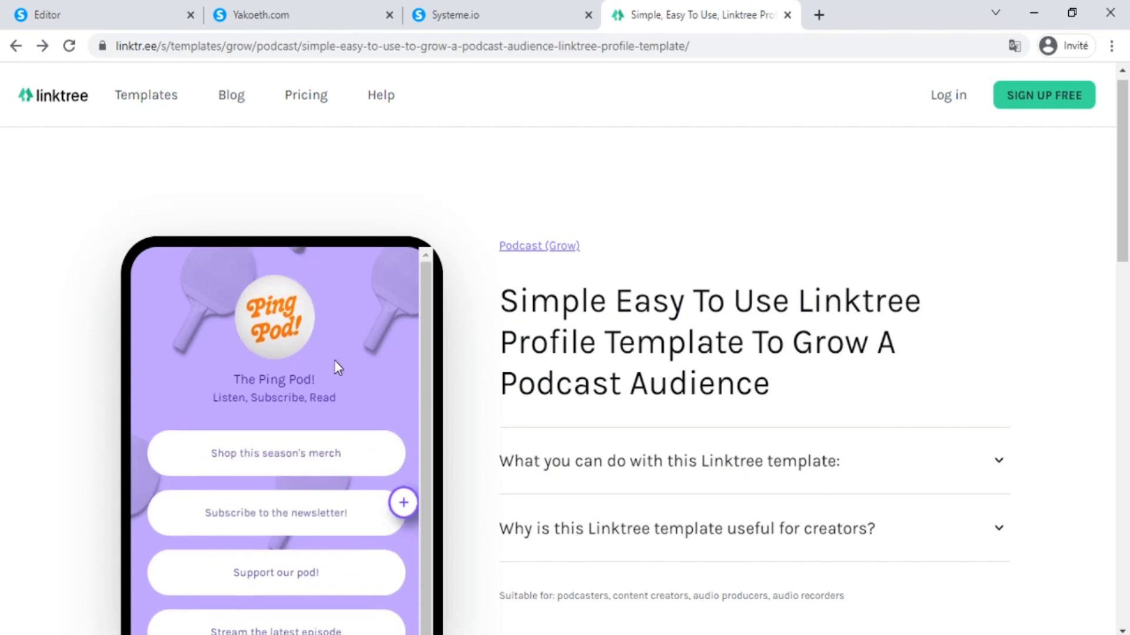
Step: Back in the Systeme.io editor, delete the round Ping Pod! logo image above the Twitter button
{"action": "left_click", "coordinate": [129, 16]}
{"action": "left_click", "coordinate": [694, 182]}
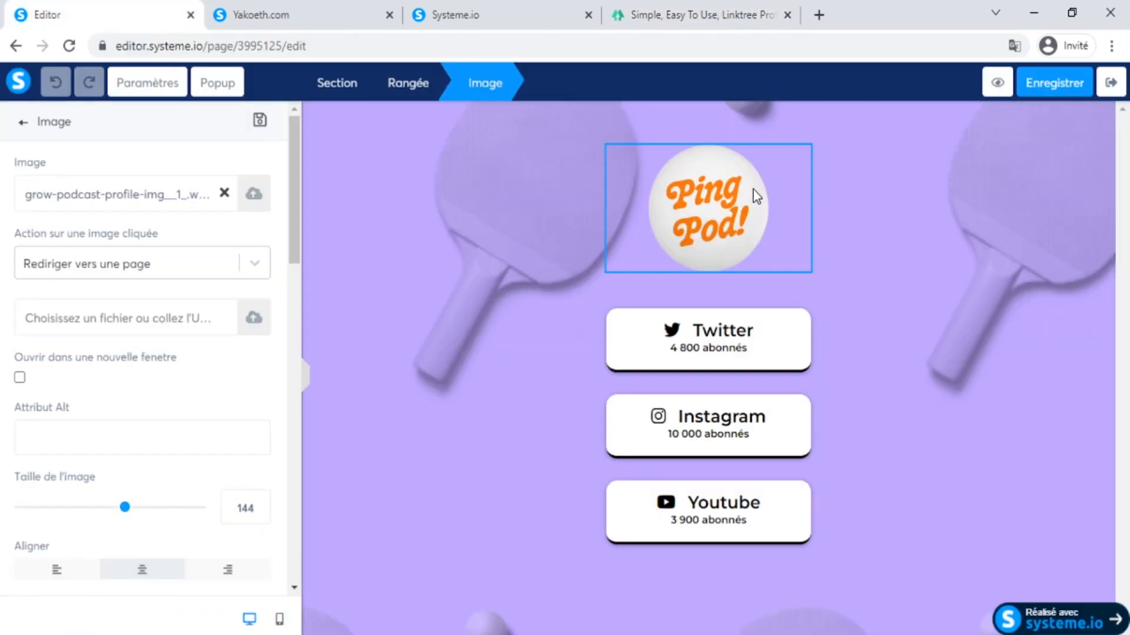
{"action": "left_click", "coordinate": [797, 162]}
{"action": "left_click", "coordinate": [639, 137]}
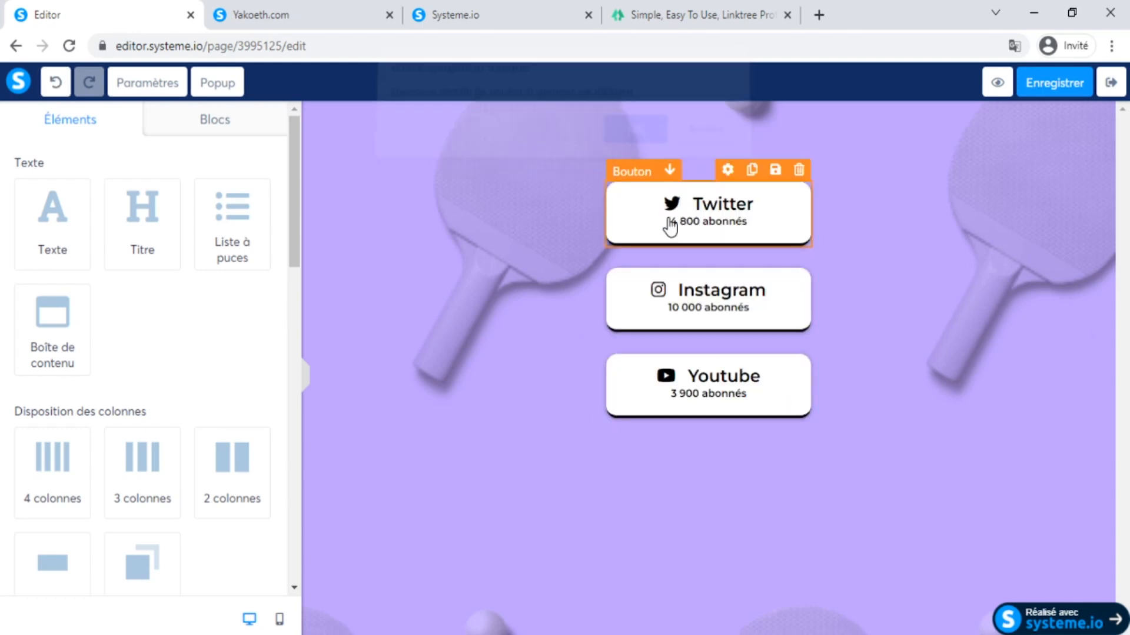
Step: Add an image element above the Twitter button and insert the already uploaded Ping Pod! logo into it
{"action": "scroll", "coordinate": [120, 390], "scroll_direction": "down", "scroll_amount": 8}
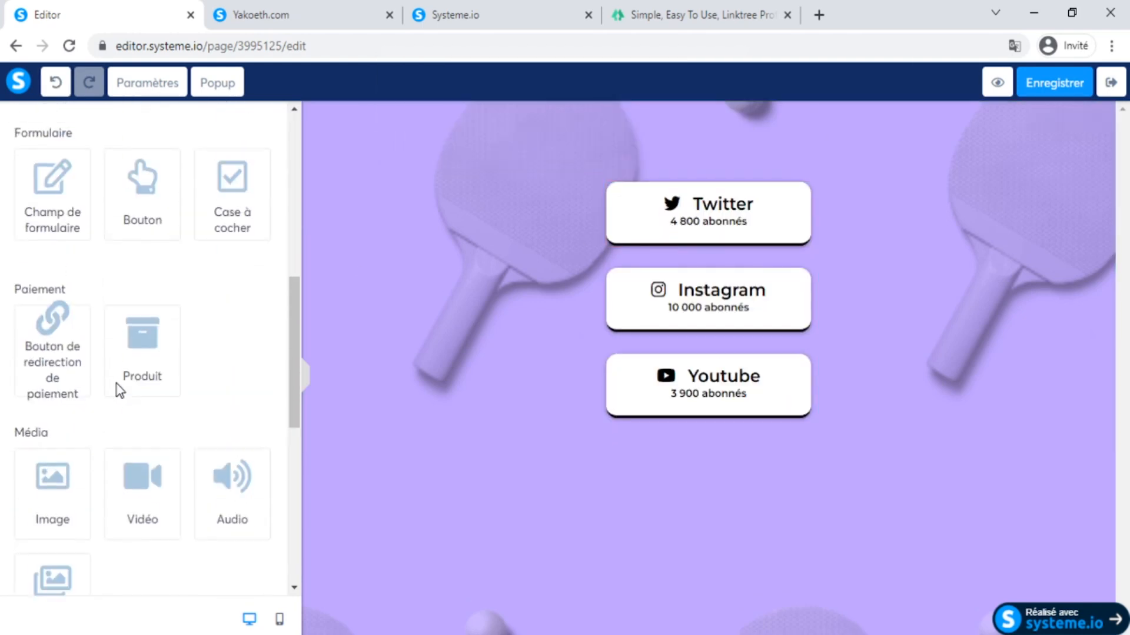
{"action": "left_click_drag", "start_coordinate": [87, 468], "coordinate": [676, 203]}
{"action": "left_click", "coordinate": [667, 218]}
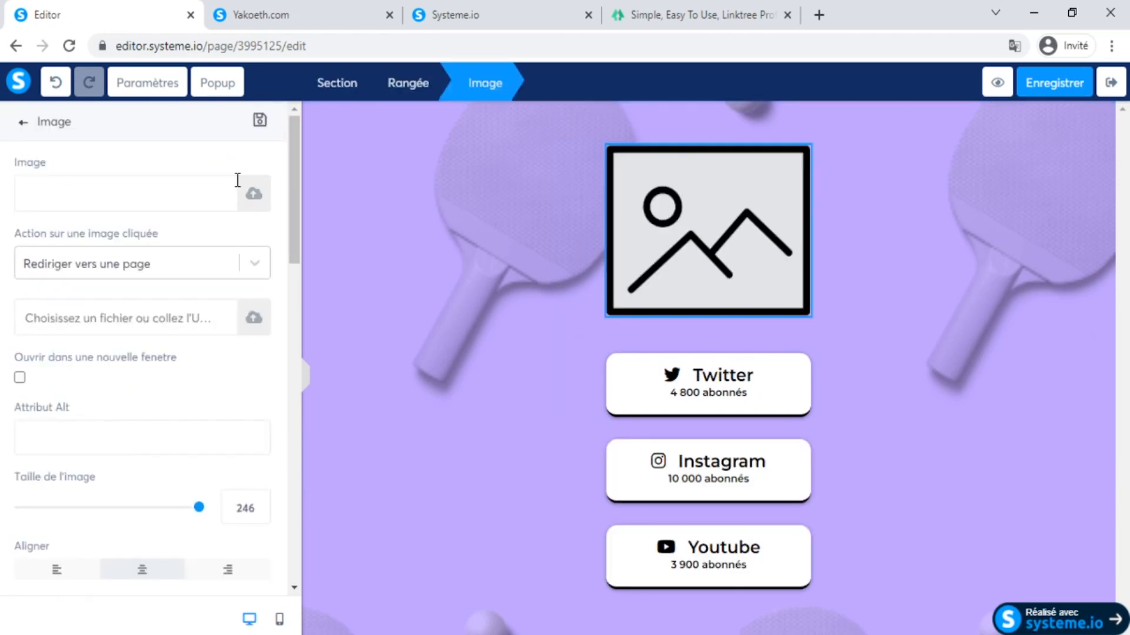
{"action": "left_click", "coordinate": [241, 185]}
{"action": "left_click", "coordinate": [648, 169]}
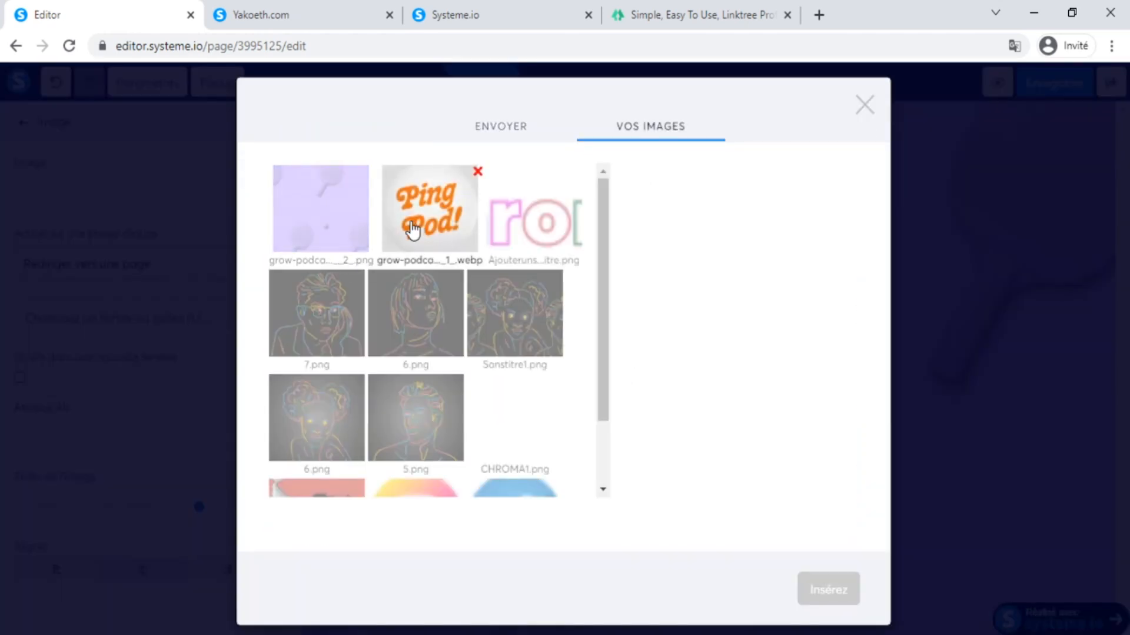
{"action": "left_click", "coordinate": [404, 220]}
{"action": "left_click", "coordinate": [824, 589]}
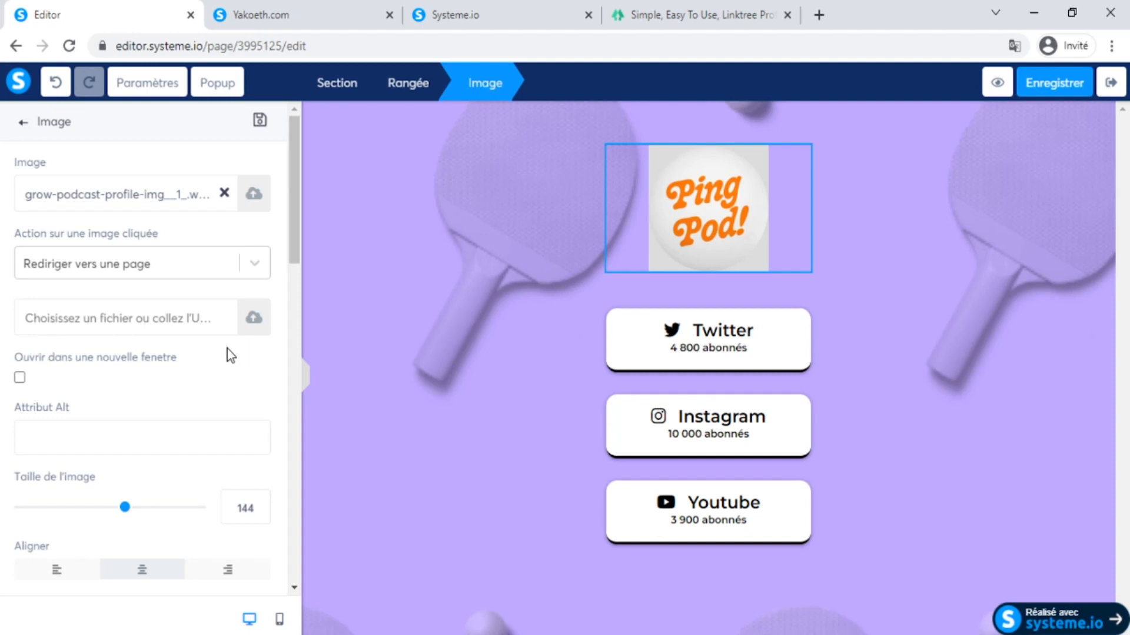
Step: Round the corners of the Ping Pod! logo image with a radius of 72
{"action": "scroll", "coordinate": [228, 348], "scroll_direction": "down", "scroll_amount": 10}
{"action": "left_click_drag", "start_coordinate": [21, 400], "coordinate": [330, 415]}
{"action": "left_click", "coordinate": [260, 396]}
{"action": "left_click", "coordinate": [260, 394]}
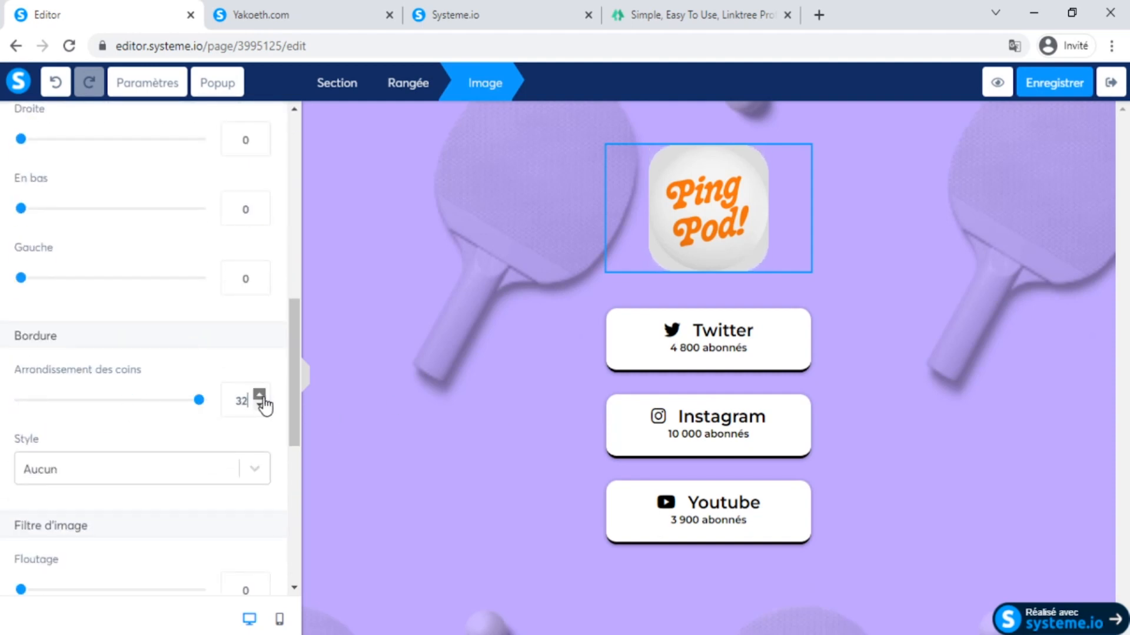
{"action": "left_click", "coordinate": [259, 395]}
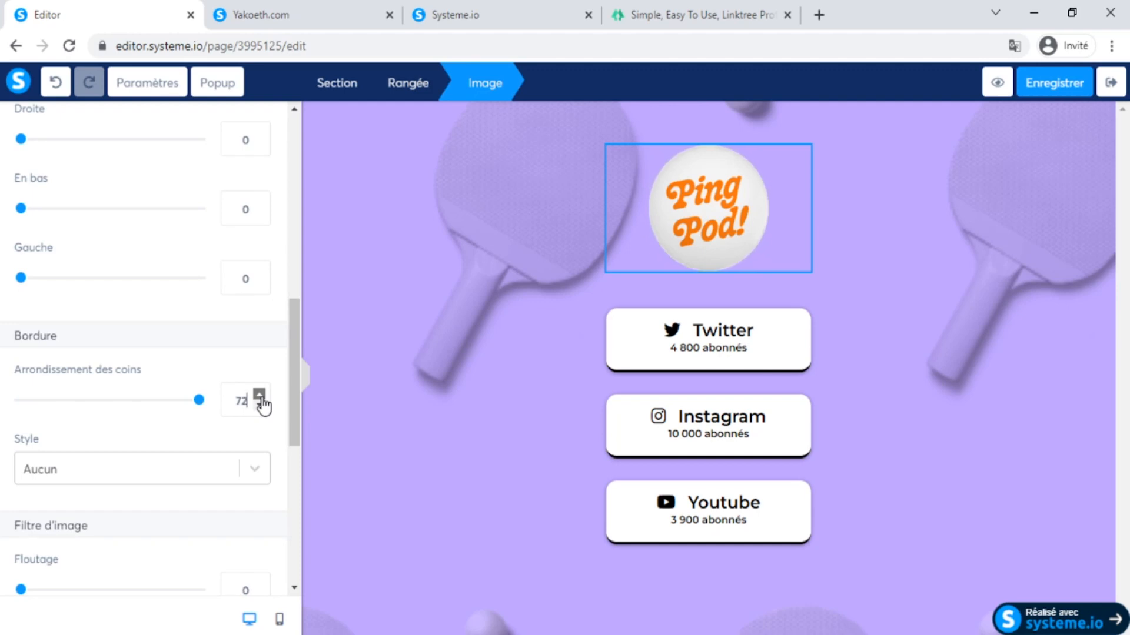
{"action": "left_click", "coordinate": [404, 383]}
Step: In the page settings, set the background image's position to Répéter
{"action": "left_click", "coordinate": [140, 89]}
{"action": "scroll", "coordinate": [78, 362], "scroll_direction": "down", "scroll_amount": 3}
{"action": "scroll", "coordinate": [80, 369], "scroll_direction": "down", "scroll_amount": 10}
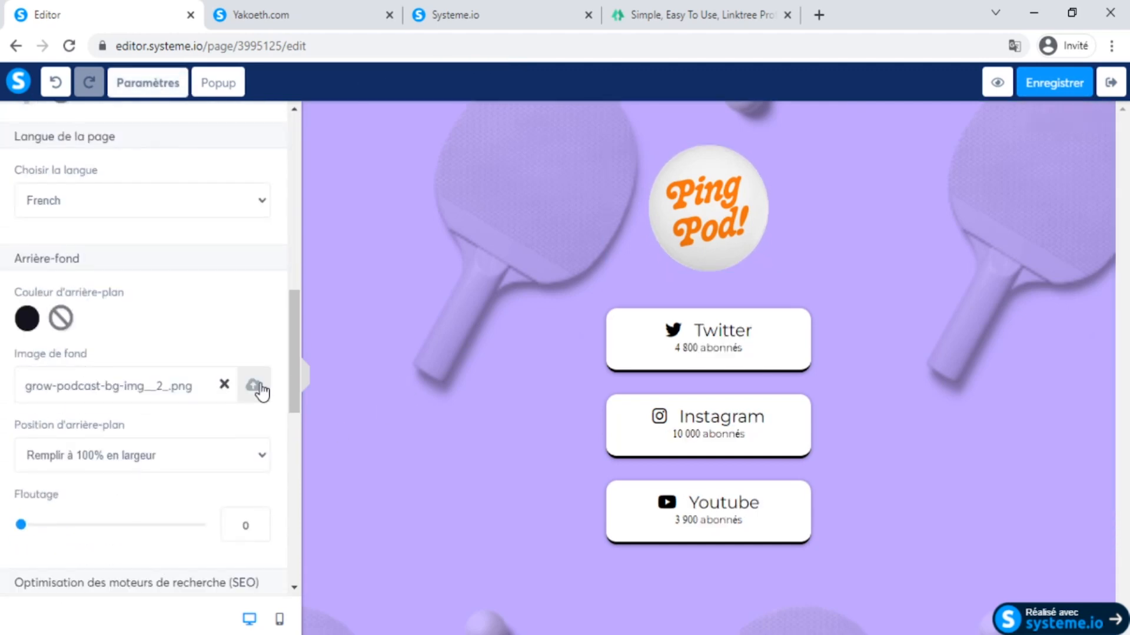
{"action": "left_click", "coordinate": [256, 387]}
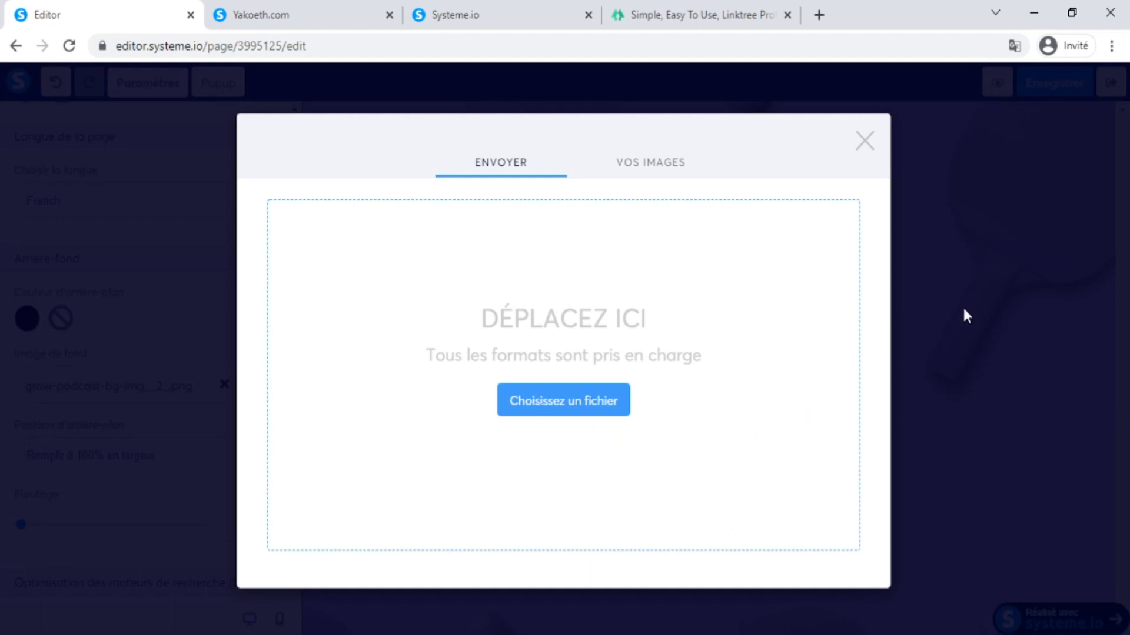
{"action": "left_click", "coordinate": [966, 316]}
{"action": "left_click", "coordinate": [116, 455]}
{"action": "left_click", "coordinate": [100, 494]}
{"action": "left_click", "coordinate": [109, 460]}
{"action": "left_click", "coordinate": [88, 510]}
{"action": "left_click", "coordinate": [106, 457]}
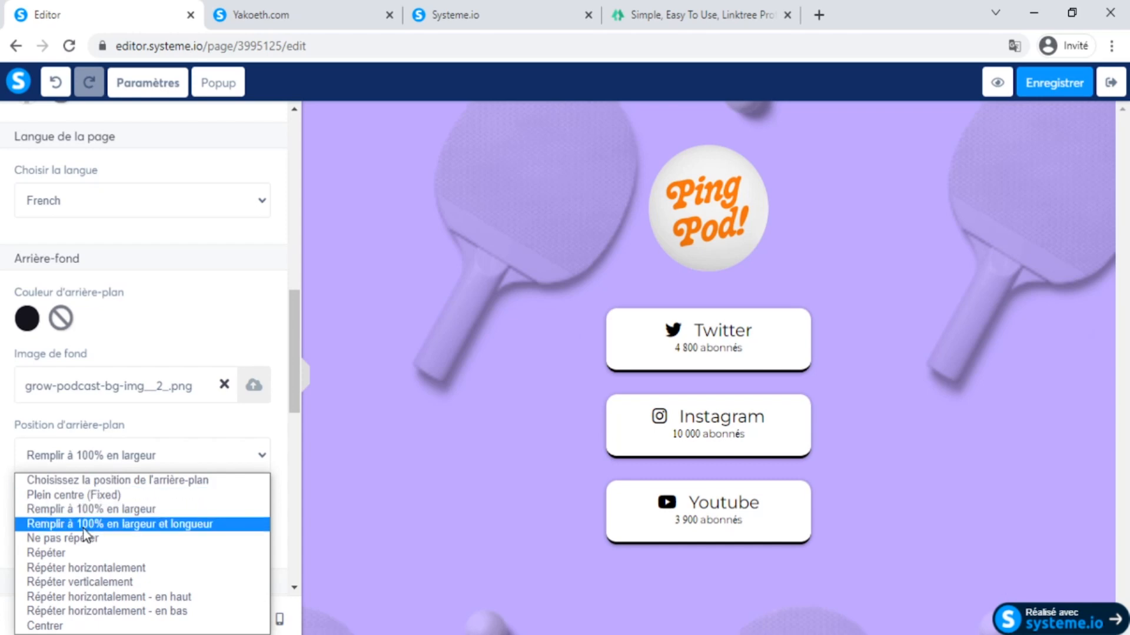
{"action": "left_click", "coordinate": [94, 553]}
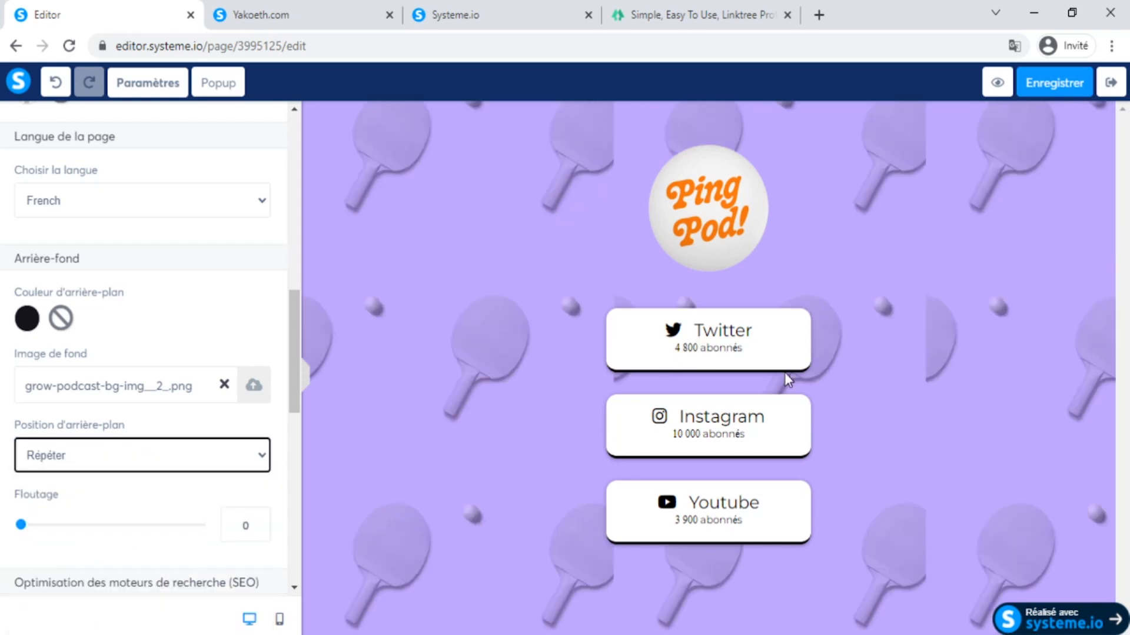
Step: Switch the editor to the mobile view and compare the page with the Linktree template
{"action": "left_click", "coordinate": [280, 619]}
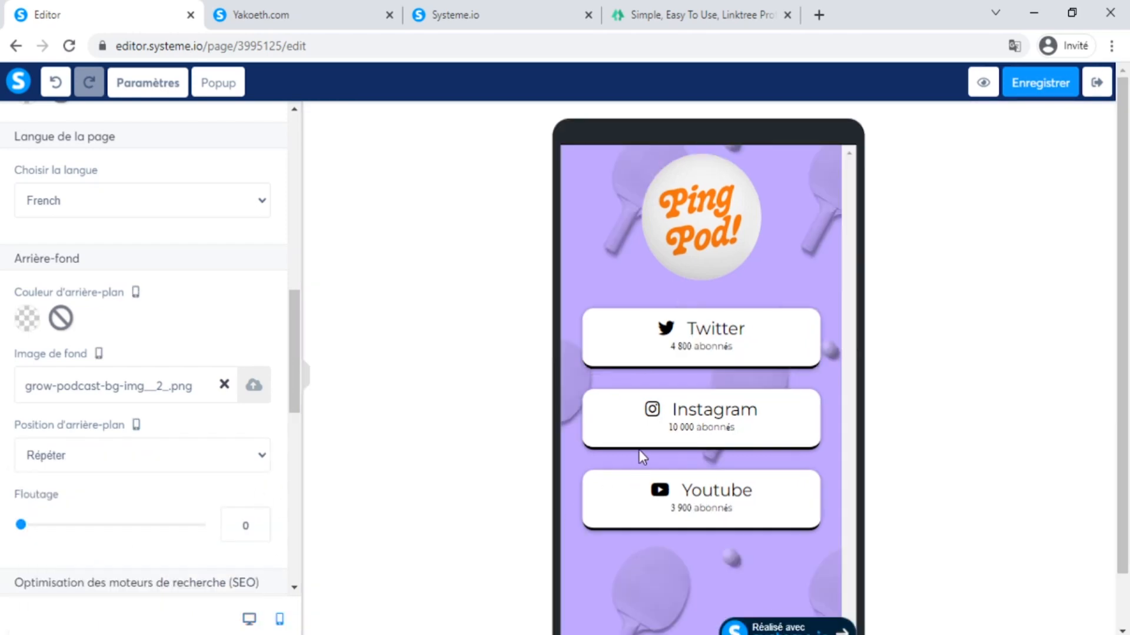
{"action": "scroll", "coordinate": [724, 396], "scroll_direction": "down", "scroll_amount": 2}
{"action": "scroll", "coordinate": [724, 396], "scroll_direction": "up", "scroll_amount": 2}
{"action": "left_click", "coordinate": [666, 16]}
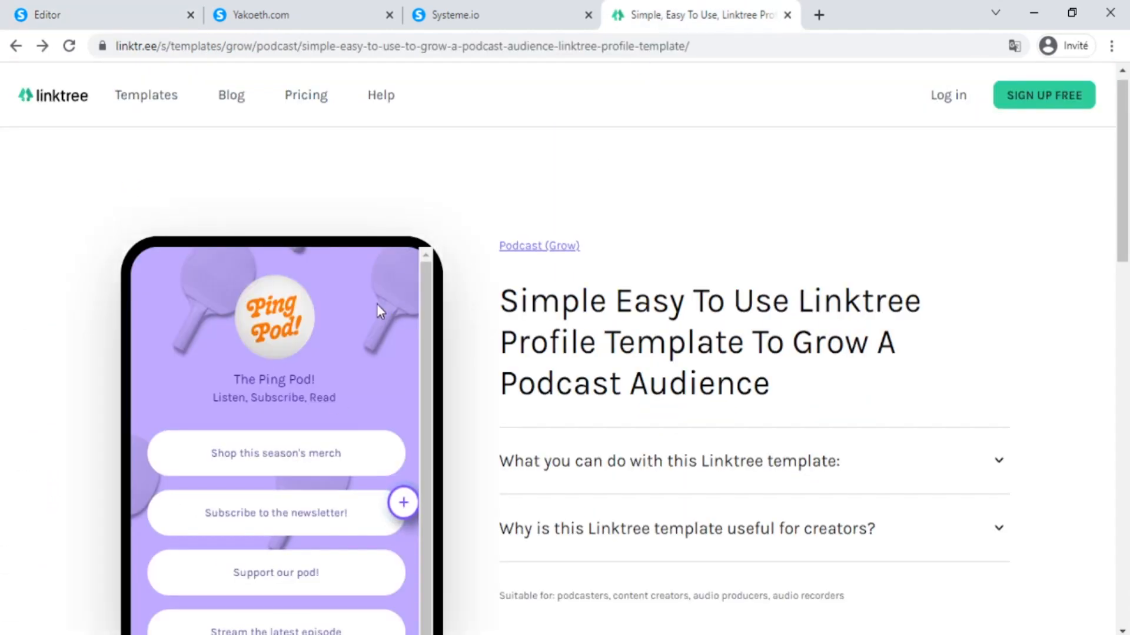
{"action": "left_click", "coordinate": [136, 18]}
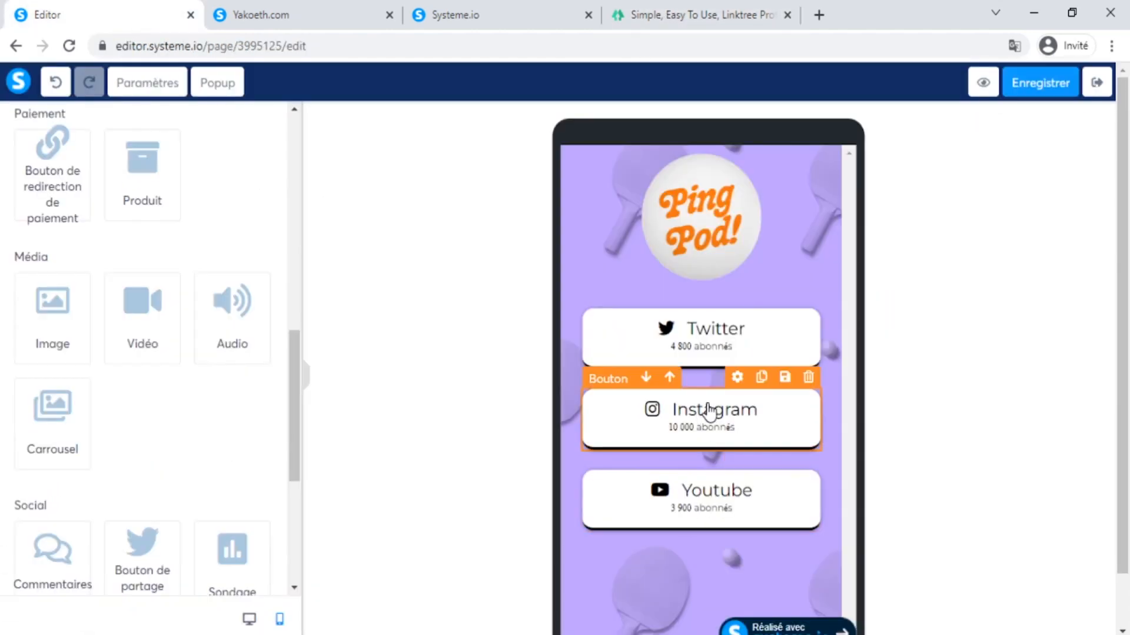
Step: Examine the Twitter button's link, text and subtext settings
{"action": "left_click", "coordinate": [710, 357]}
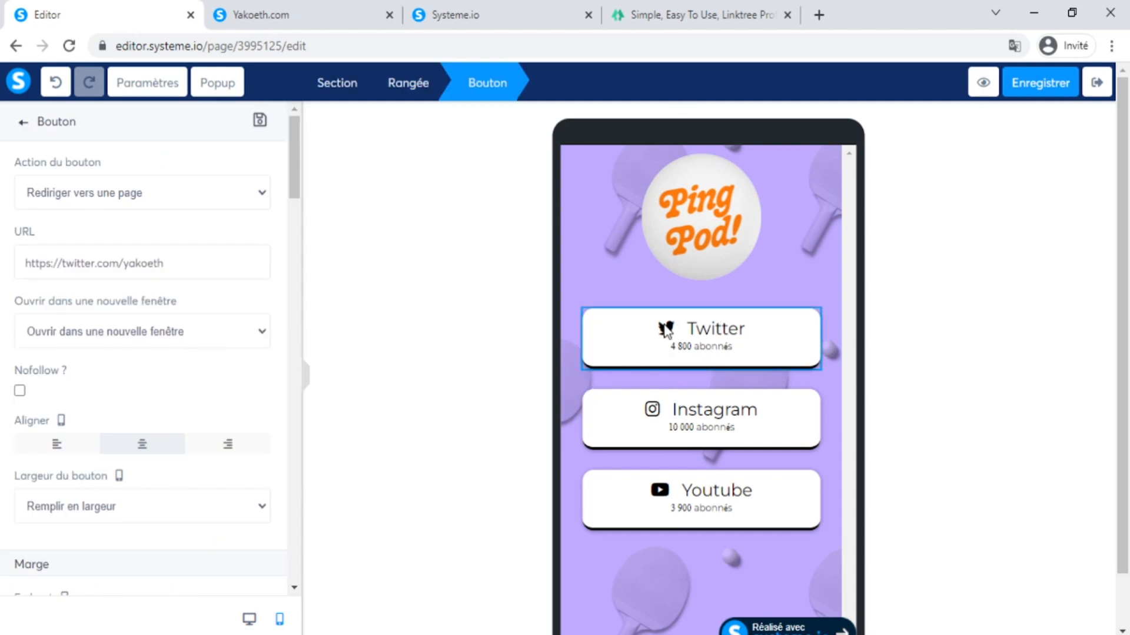
{"action": "scroll", "coordinate": [118, 382], "scroll_direction": "down", "scroll_amount": 10}
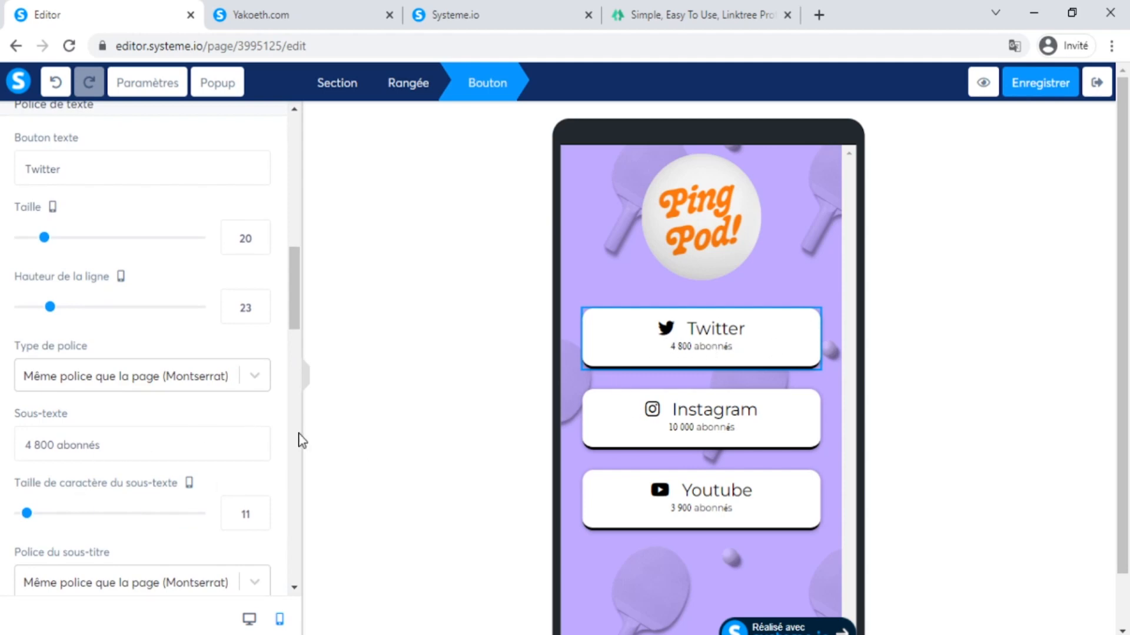
{"action": "scroll", "coordinate": [180, 412], "scroll_direction": "up", "scroll_amount": 10}
{"action": "left_click", "coordinate": [499, 436]}
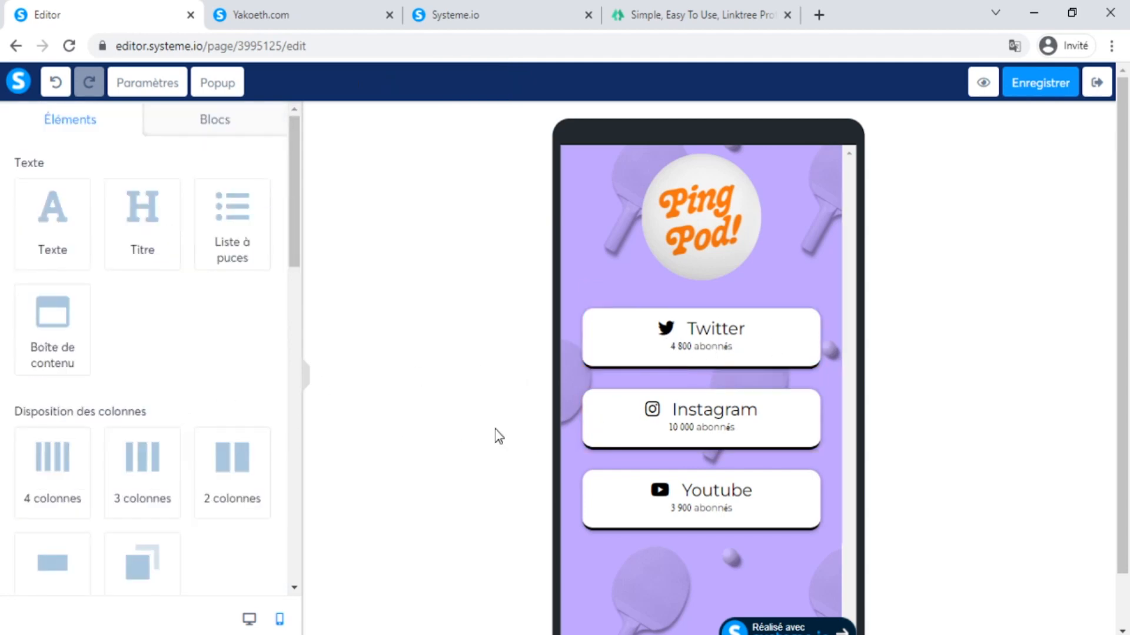
Step: Add a form field below the Twitter button, enter "Votre adresse email" as its default value and set its data type to Email
{"action": "scroll", "coordinate": [152, 400], "scroll_direction": "down", "scroll_amount": 6}
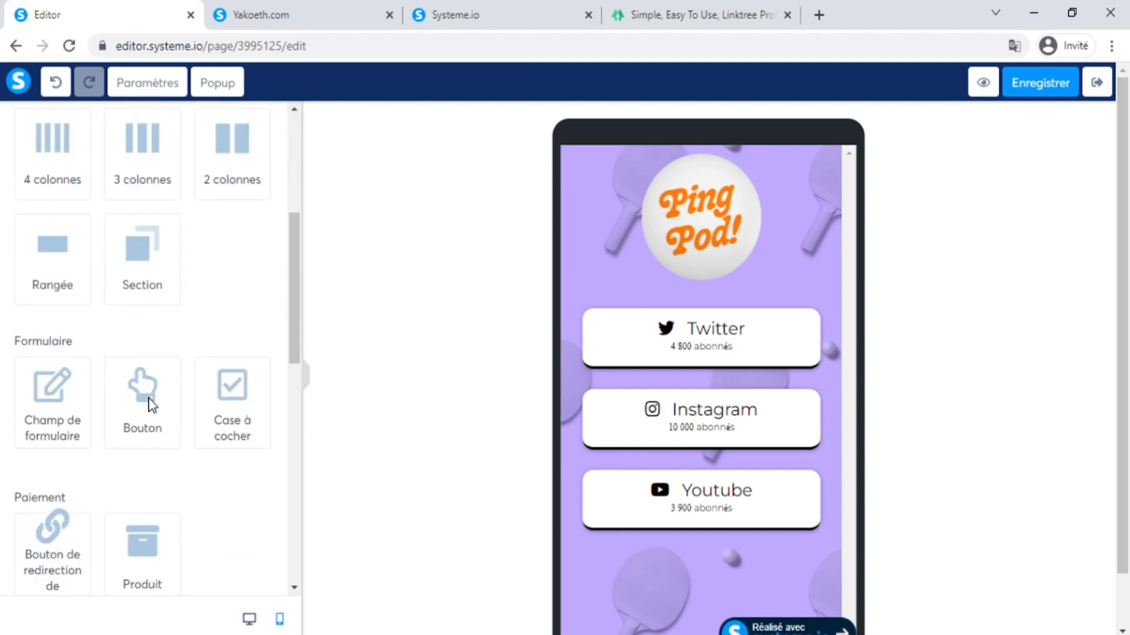
{"action": "scroll", "coordinate": [152, 405], "scroll_direction": "down", "scroll_amount": 1}
{"action": "left_click_drag", "start_coordinate": [67, 285], "coordinate": [705, 342]}
{"action": "left_click", "coordinate": [673, 413]}
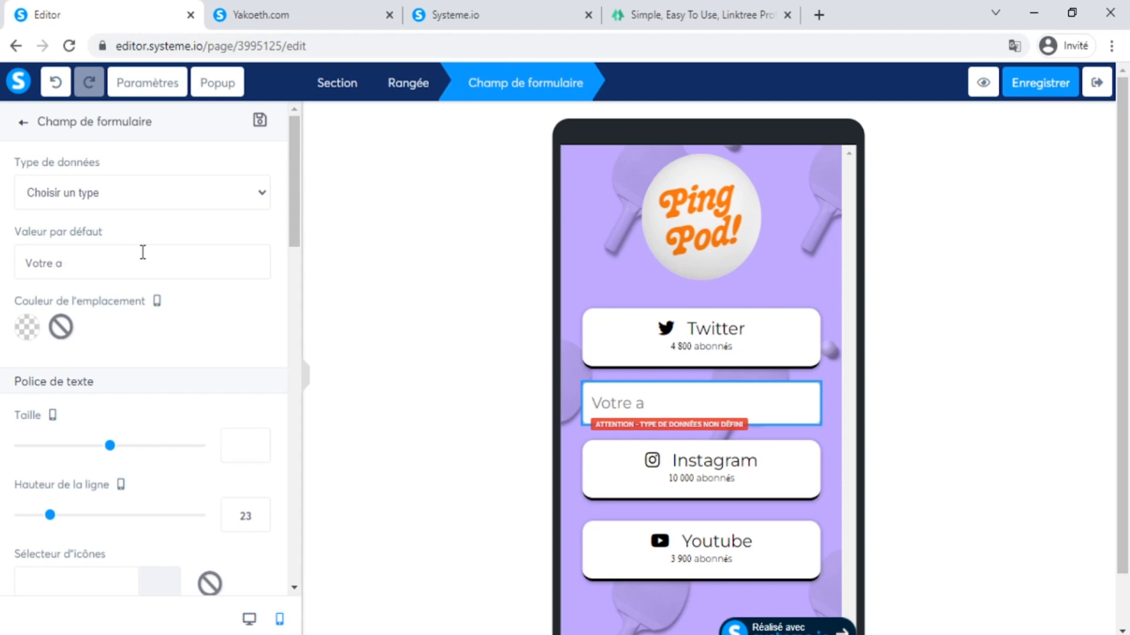
{"action": "type", "text": "email"}
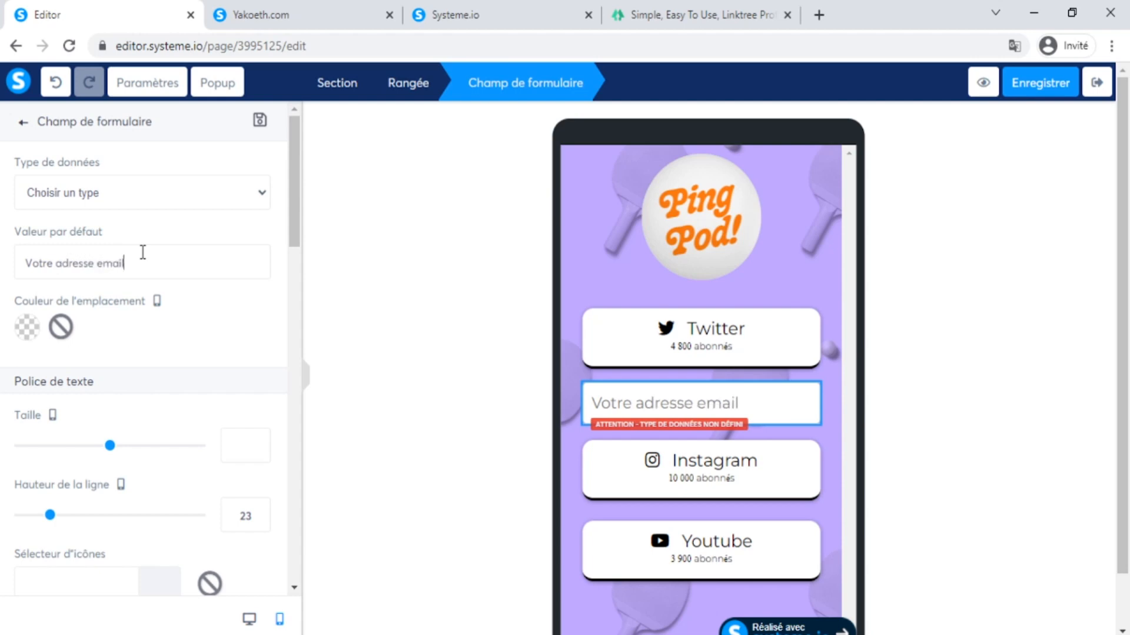
{"action": "left_click", "coordinate": [76, 200]}
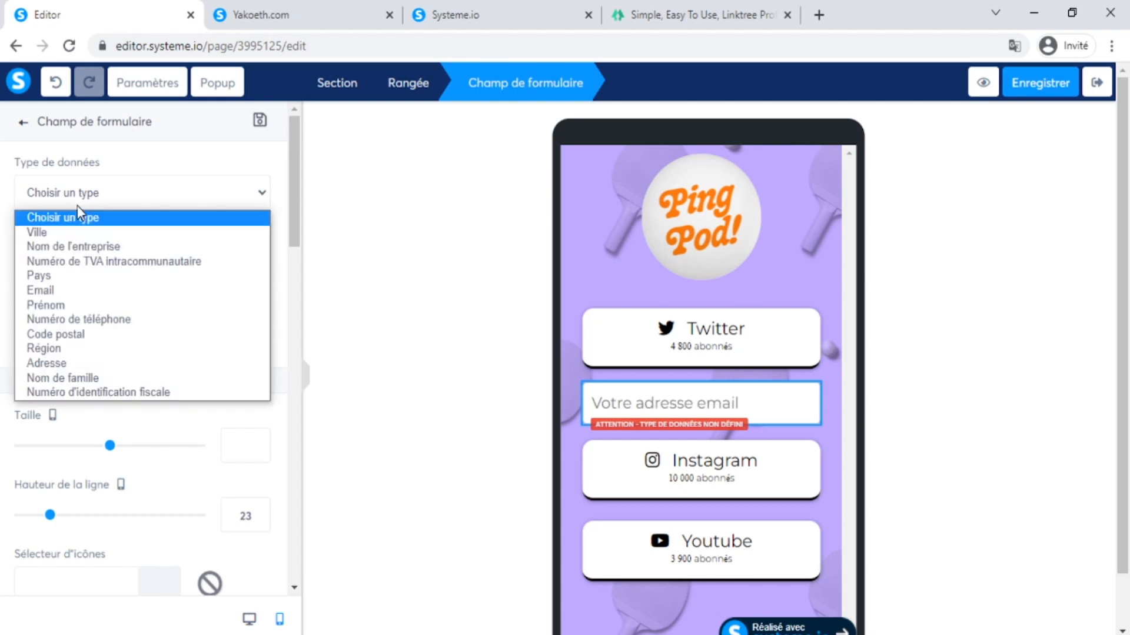
{"action": "left_click", "coordinate": [84, 290]}
{"action": "left_click", "coordinate": [713, 288]}
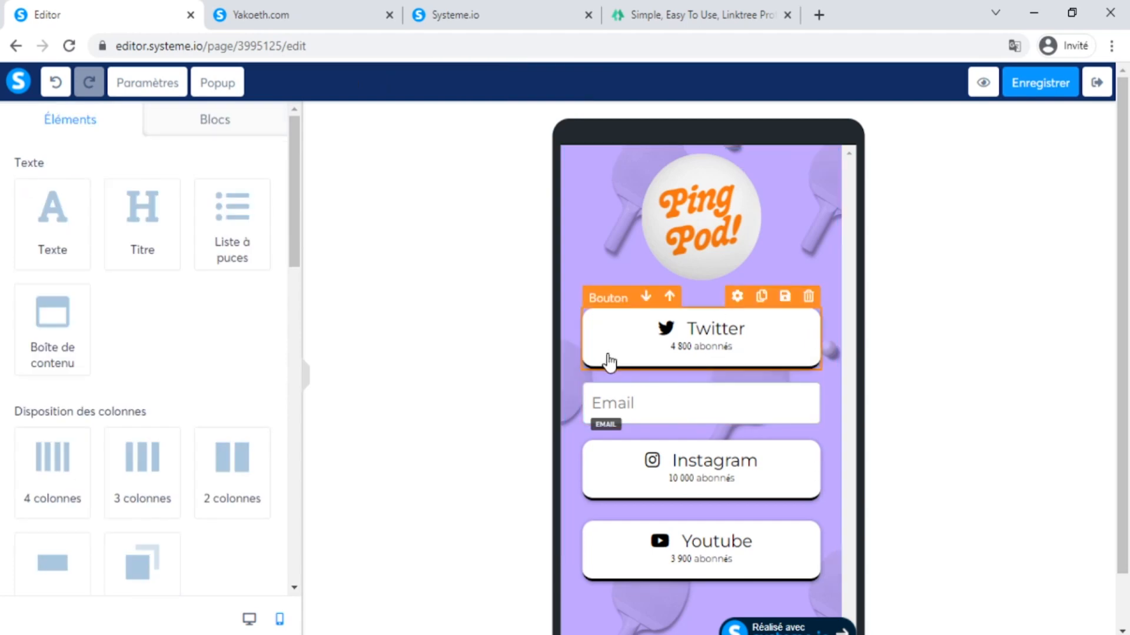
Step: Move the Email form field below the Youtube button
{"action": "left_click", "coordinate": [695, 412]}
{"action": "left_click", "coordinate": [777, 276]}
{"action": "scroll", "coordinate": [727, 383], "scroll_direction": "down", "scroll_amount": 1}
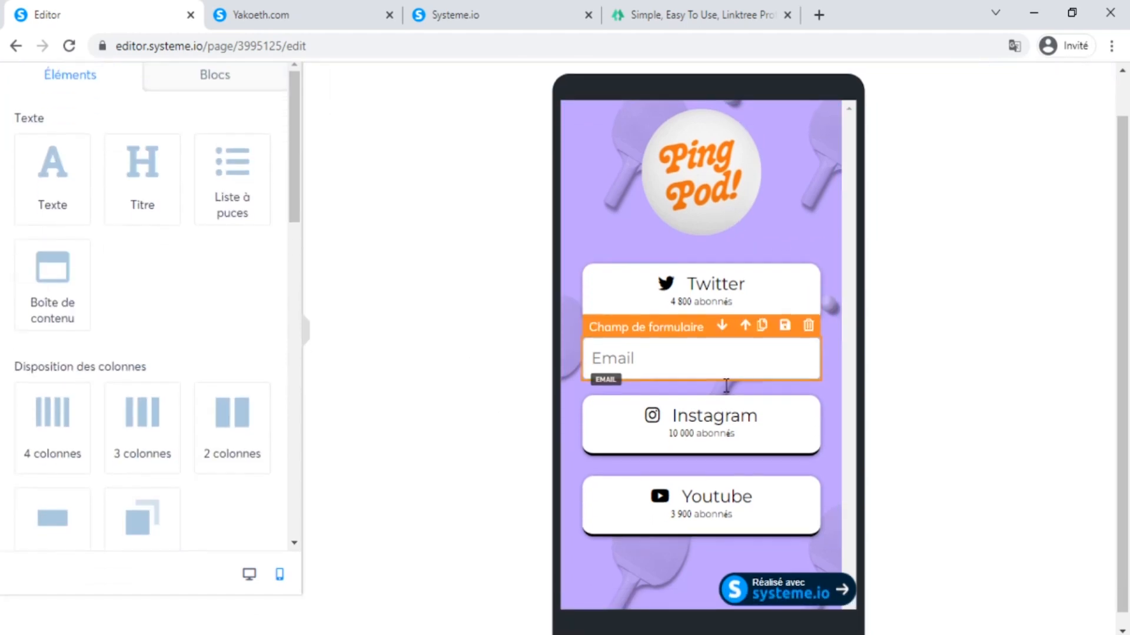
{"action": "left_click_drag", "start_coordinate": [699, 315], "coordinate": [732, 517]}
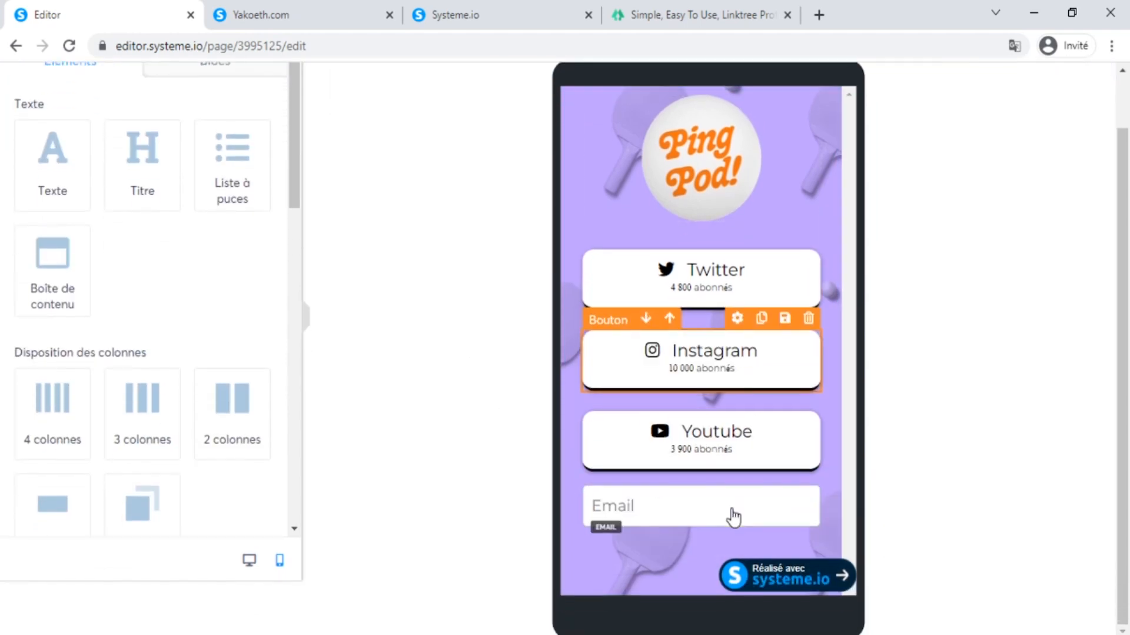
Step: Add a text element below the Instagram button reading "Recevez votre cadeau en vous inscrivant:"
{"action": "left_click_drag", "start_coordinate": [53, 154], "coordinate": [653, 553]}
{"action": "triple_click", "coordinate": [665, 521]}
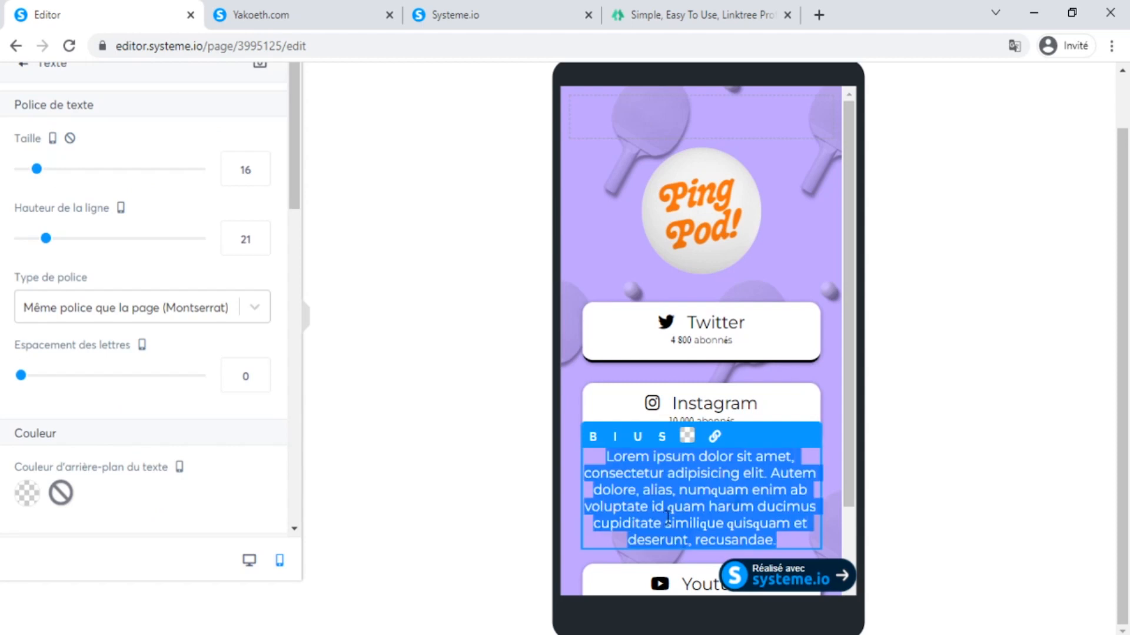
{"action": "type", "text": "Recevez vot"}
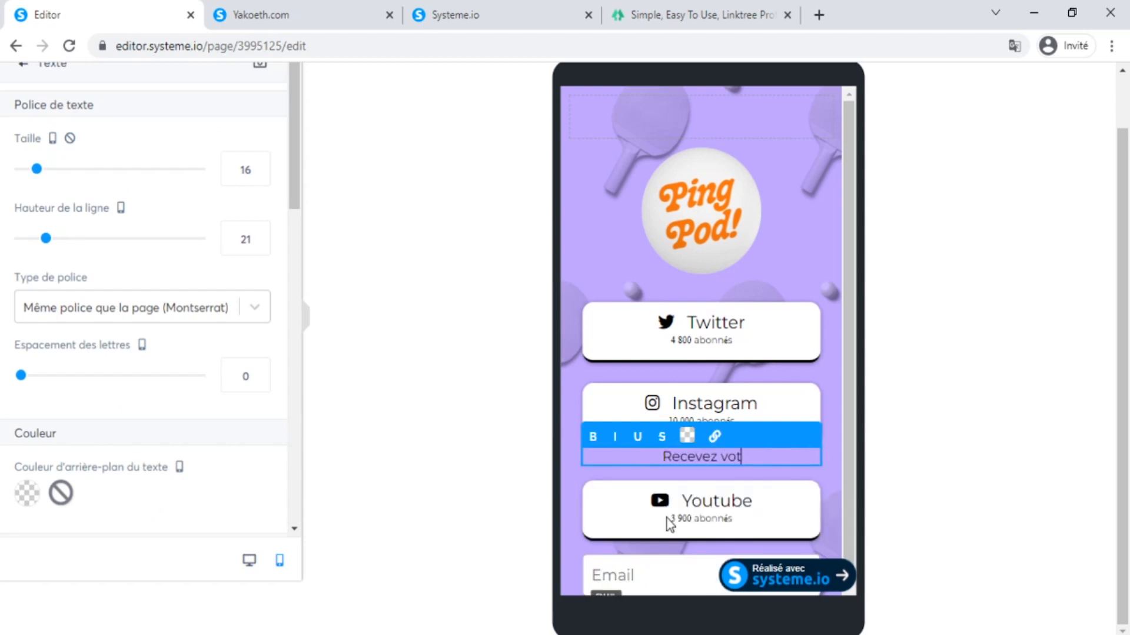
{"action": "type", "text": "re cadeau"}
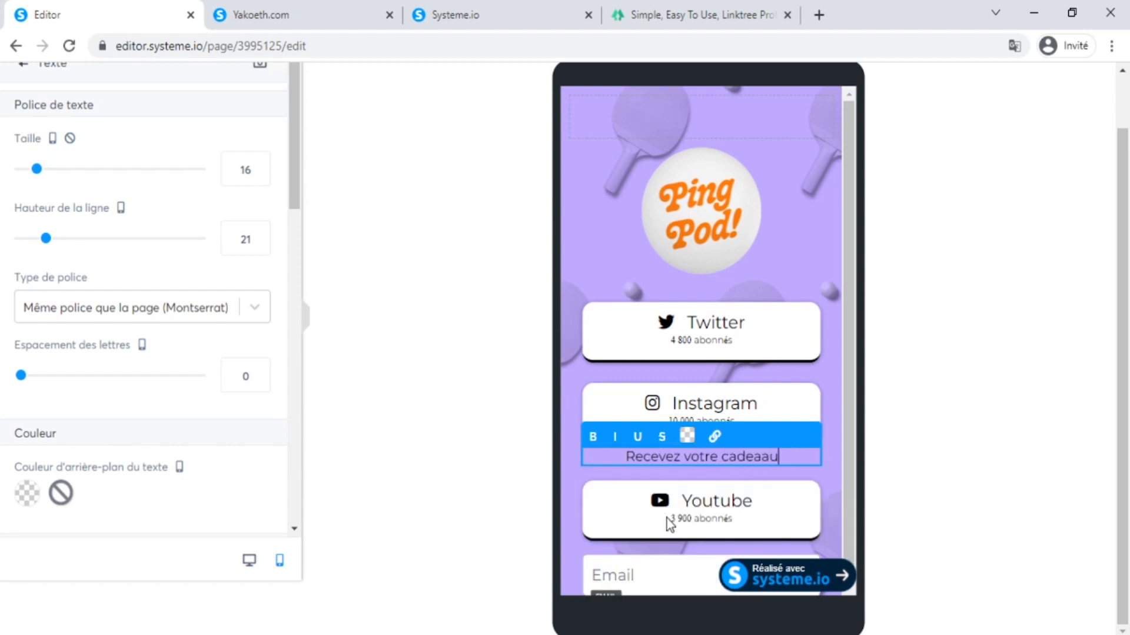
{"action": "type", "text": " en vo"}
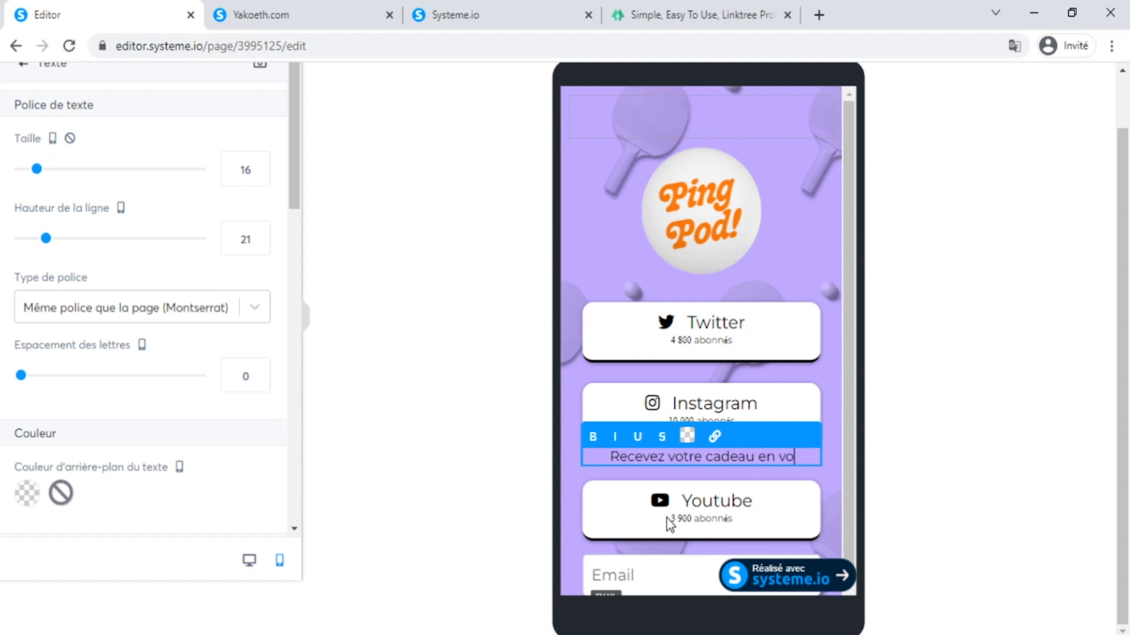
{"action": "type", "text": "us inscrivant:"}
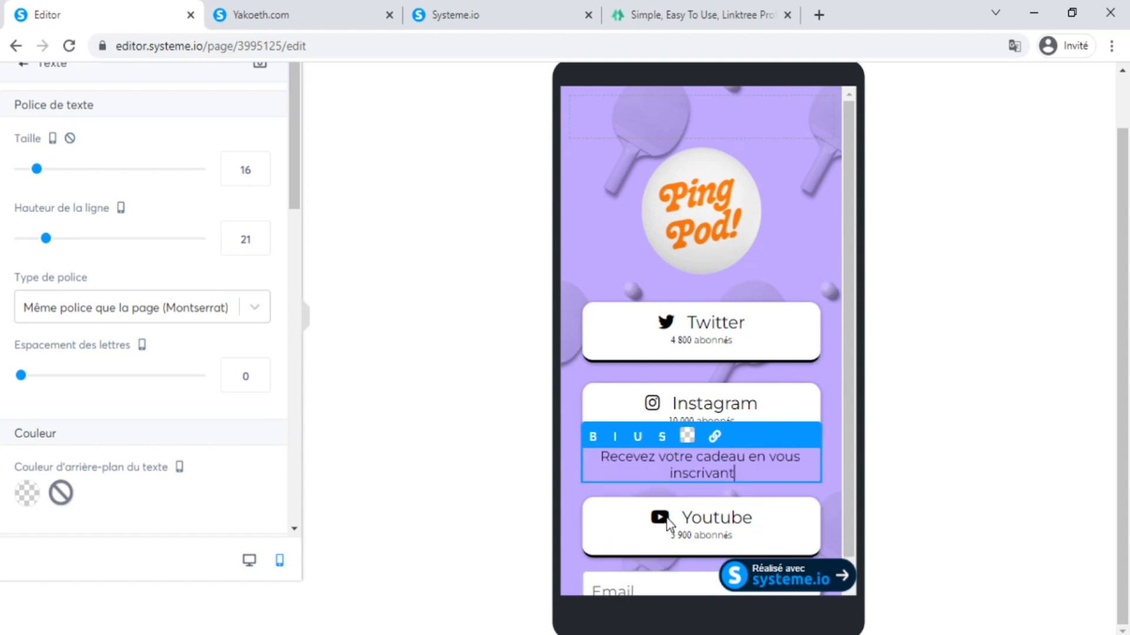
Step: Move the Youtube button directly below the Instagram button so the gift text sits above the Email field
{"action": "left_click", "coordinate": [683, 290]}
{"action": "scroll", "coordinate": [730, 365], "scroll_direction": "down", "scroll_amount": 1}
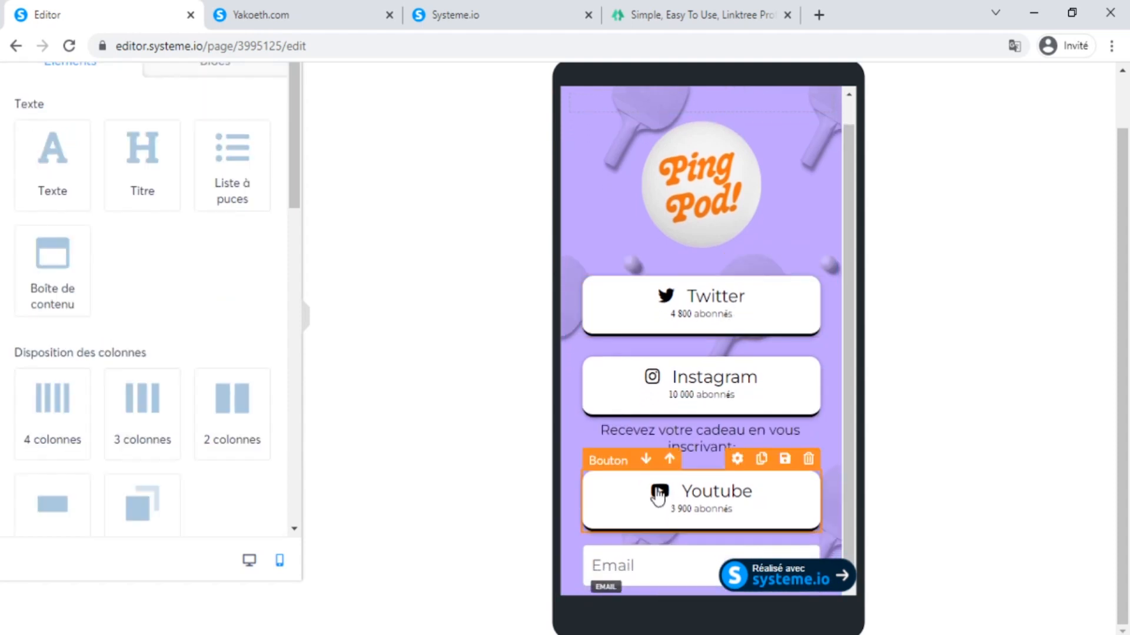
{"action": "left_click_drag", "start_coordinate": [658, 561], "coordinate": [707, 421]}
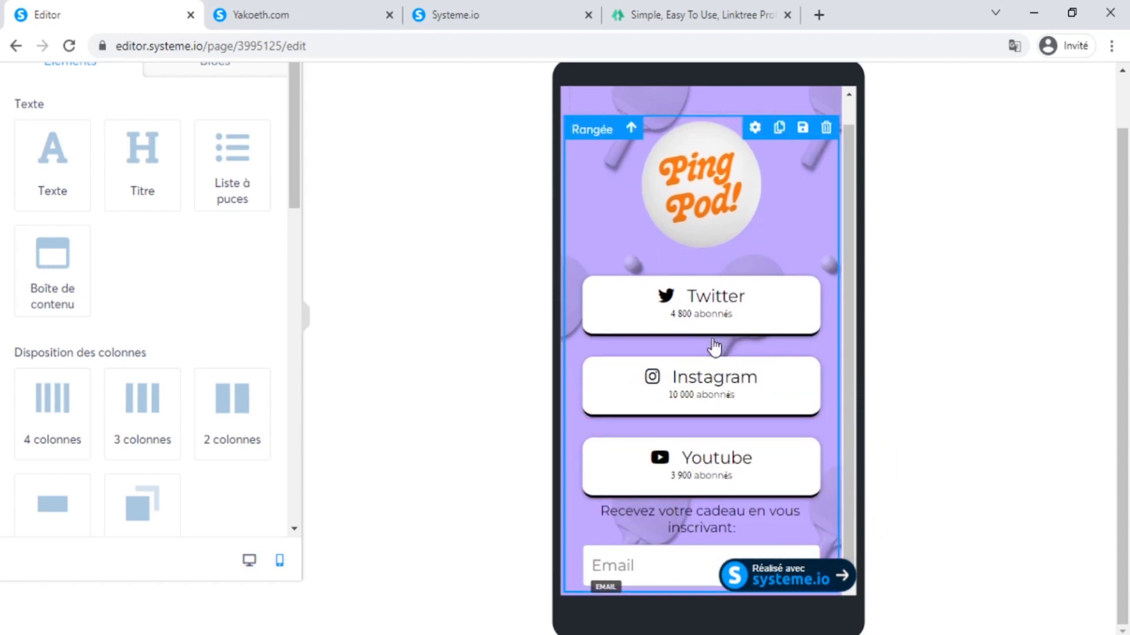
Step: Increase the gift text's top margin to leave more space below the Youtube button
{"action": "left_click", "coordinate": [653, 519]}
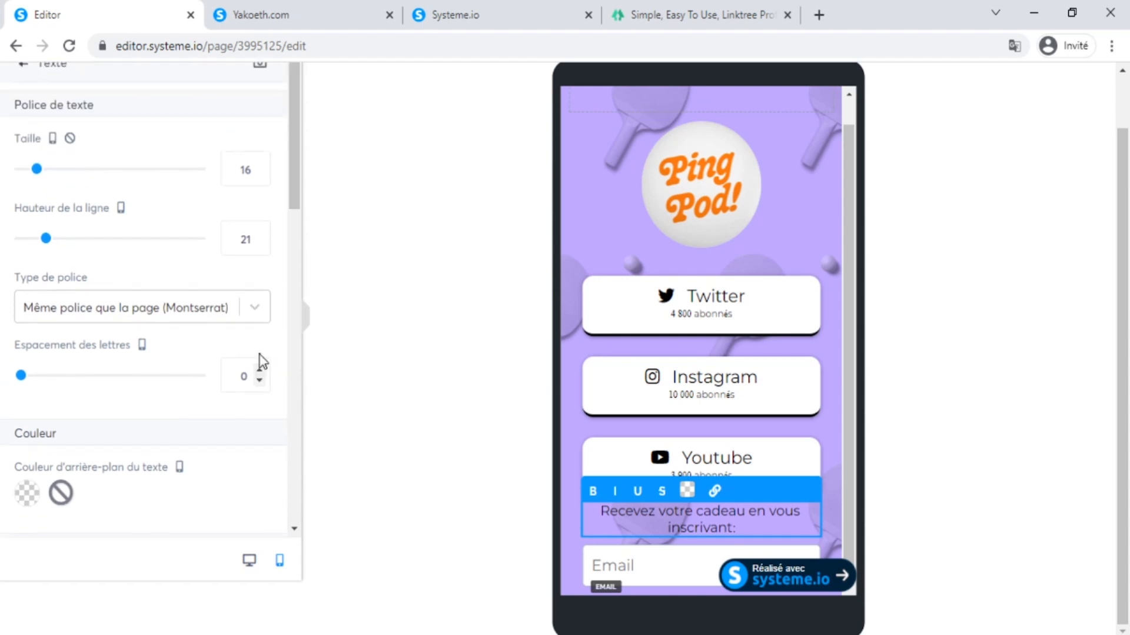
{"action": "scroll", "coordinate": [246, 192], "scroll_direction": "up", "scroll_amount": 1}
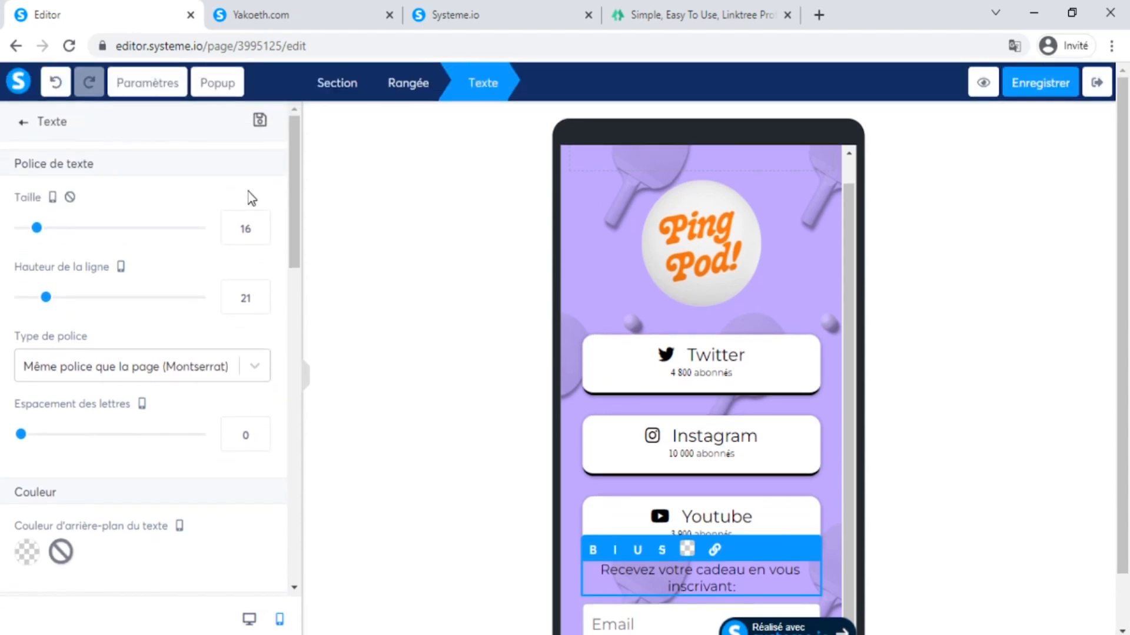
{"action": "scroll", "coordinate": [244, 194], "scroll_direction": "down", "scroll_amount": 1}
{"action": "left_click_drag", "start_coordinate": [298, 177], "coordinate": [310, 287]}
{"action": "left_click", "coordinate": [259, 214]}
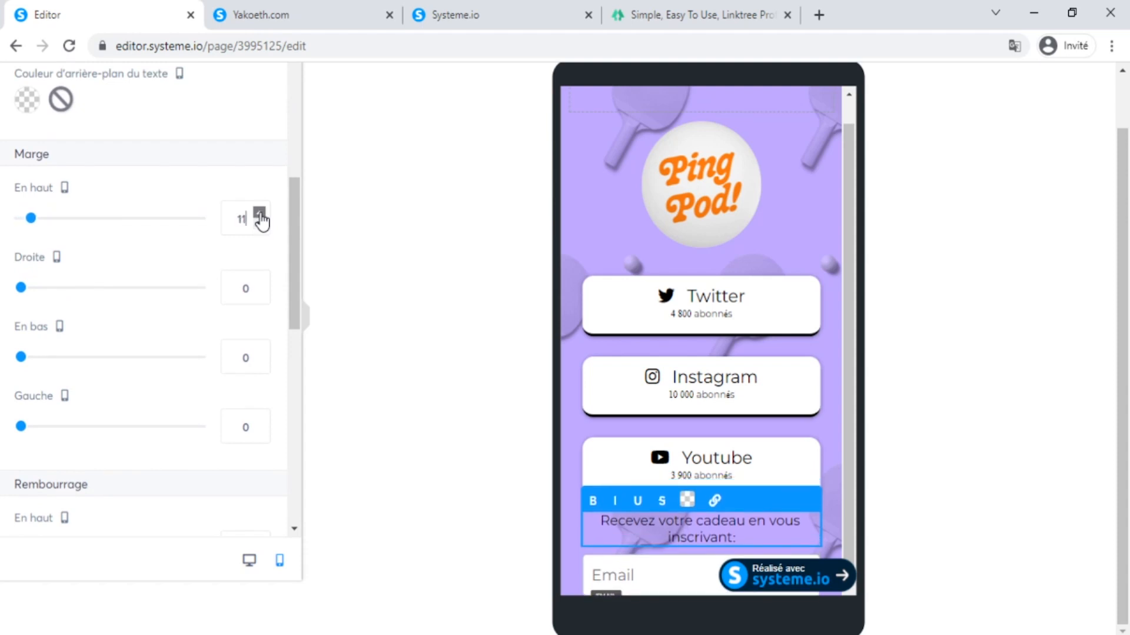
{"action": "left_click", "coordinate": [763, 269]}
{"action": "scroll", "coordinate": [731, 290], "scroll_direction": "down", "scroll_amount": 1}
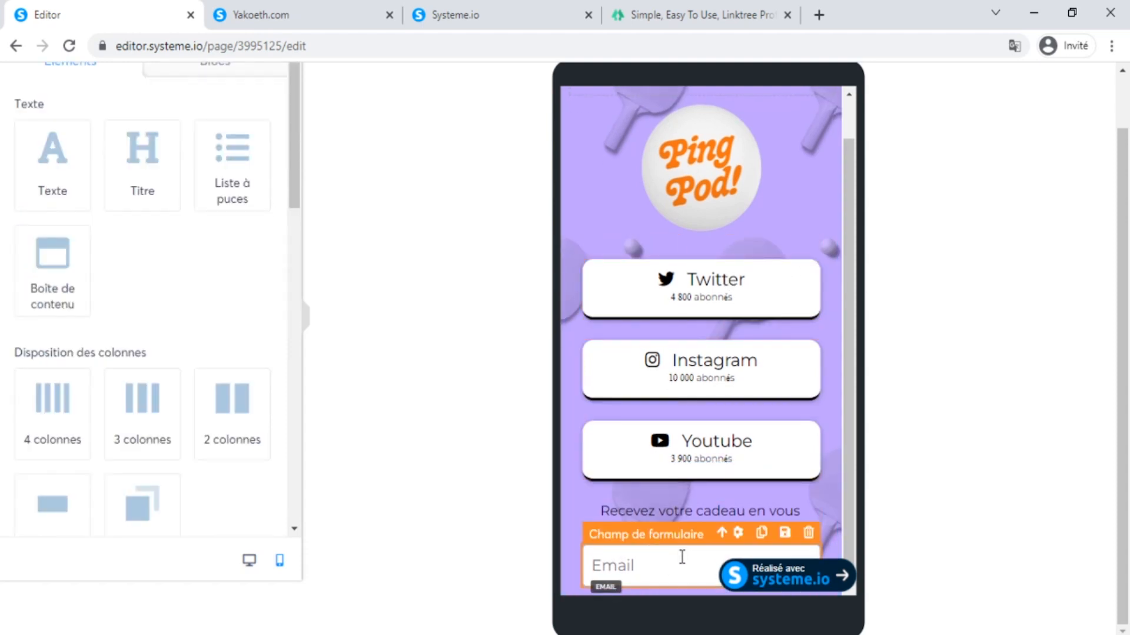
Step: Examine the settings of the Youtube button and the other social buttons
{"action": "left_click", "coordinate": [656, 459]}
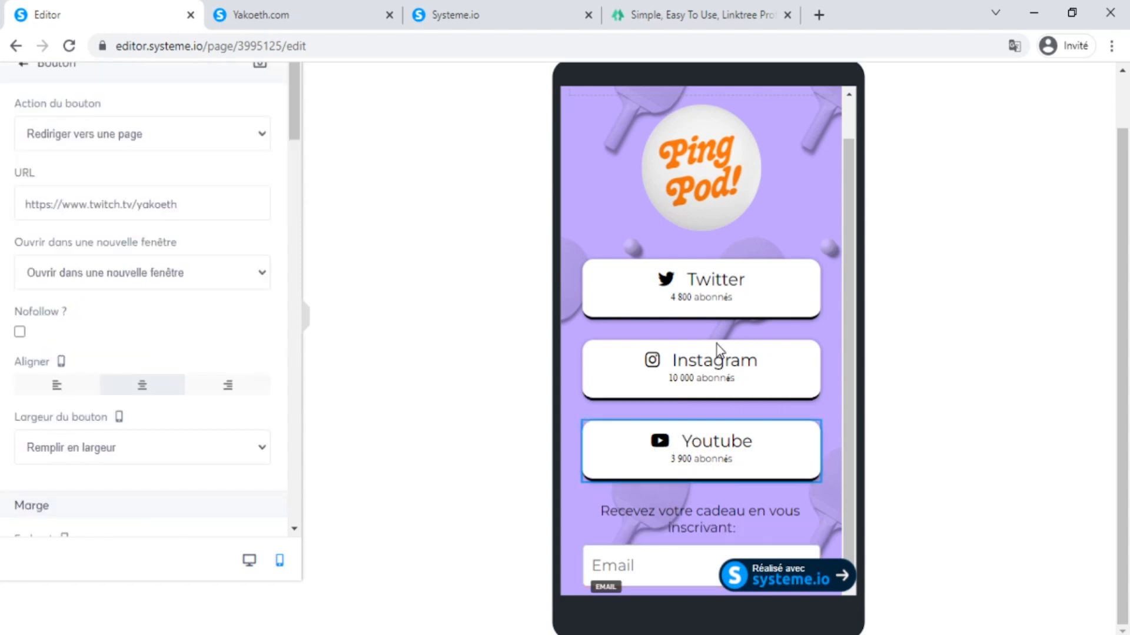
{"action": "left_click", "coordinate": [679, 359]}
{"action": "left_click", "coordinate": [664, 381]}
{"action": "left_click", "coordinate": [684, 277]}
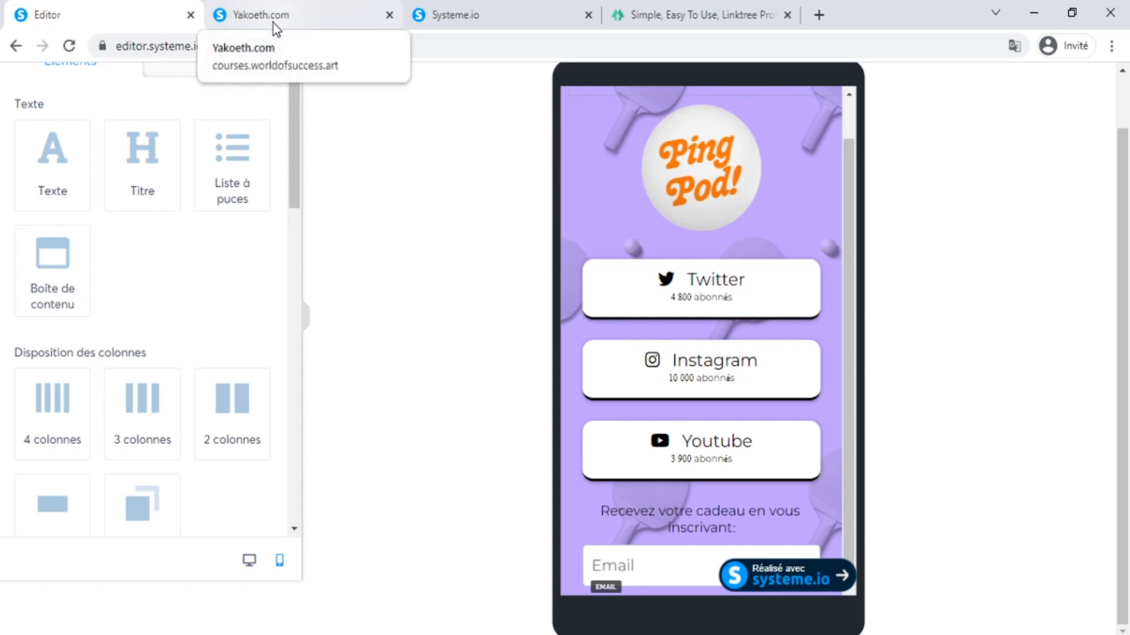
{"action": "left_click_drag", "start_coordinate": [207, 42], "coordinate": [309, 46]}
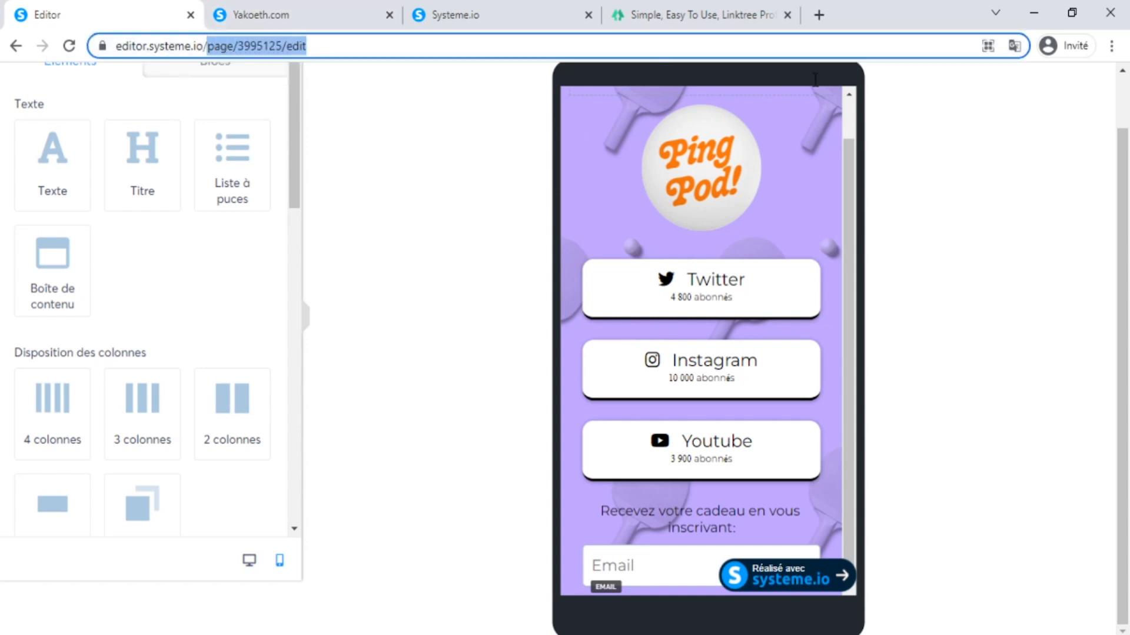
{"action": "key", "text": "BackSpace"}
{"action": "key", "text": "Return"}
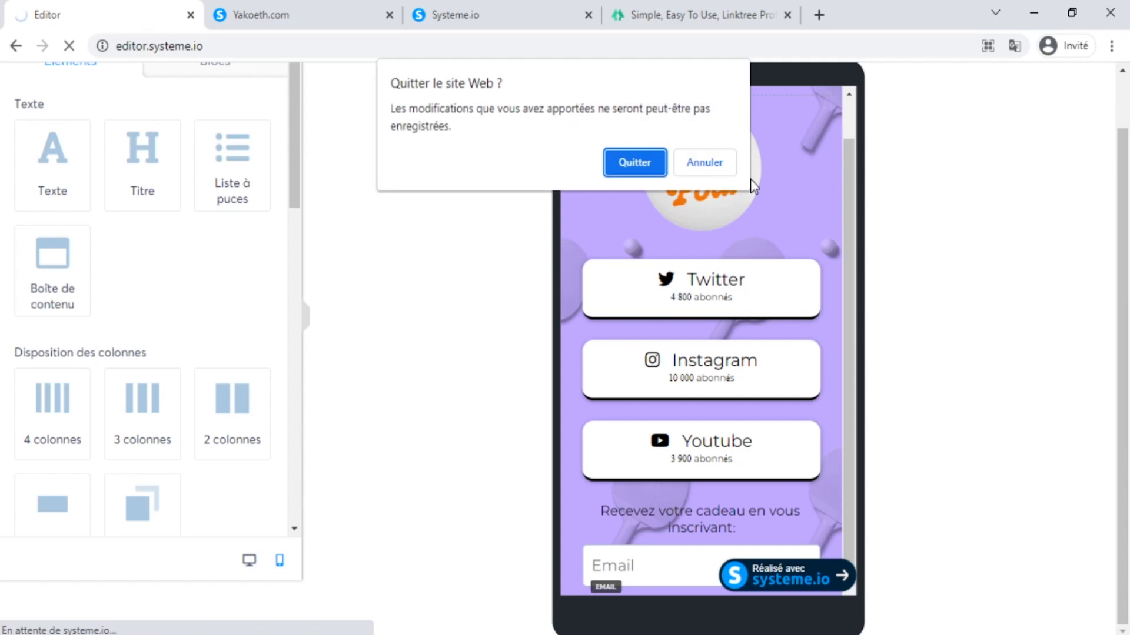
{"action": "left_click", "coordinate": [704, 163]}
Step: Open the Linktree funnel from the list of sales funnels in the Systeme.io dashboard
{"action": "left_click", "coordinate": [323, 16]}
{"action": "left_click", "coordinate": [414, 12]}
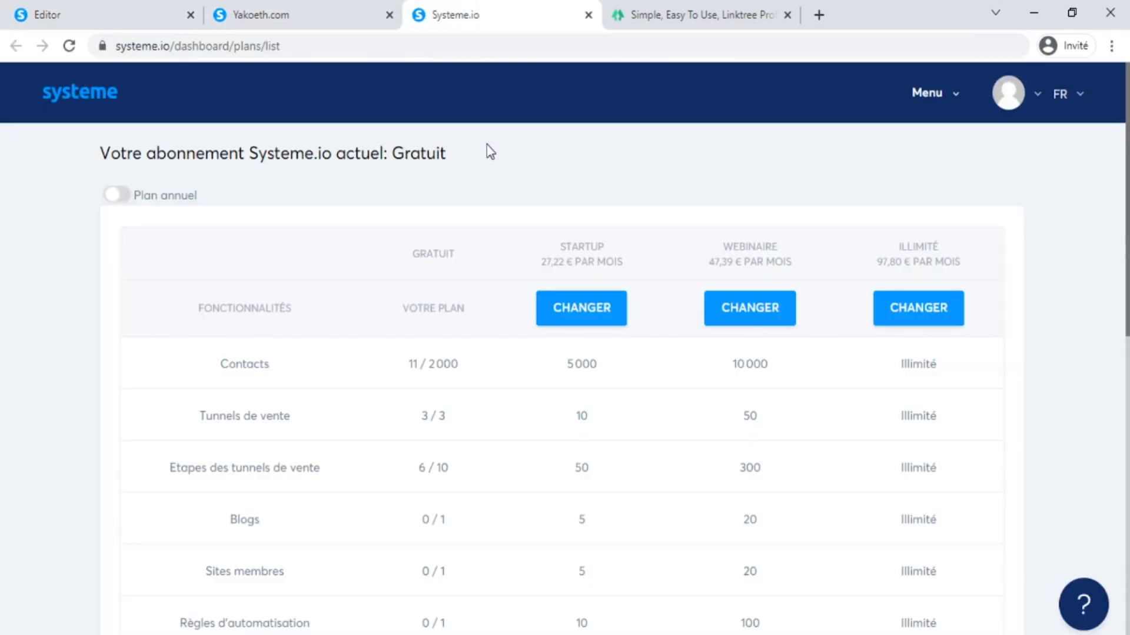
{"action": "left_click", "coordinate": [925, 95]}
{"action": "left_click", "coordinate": [918, 247]}
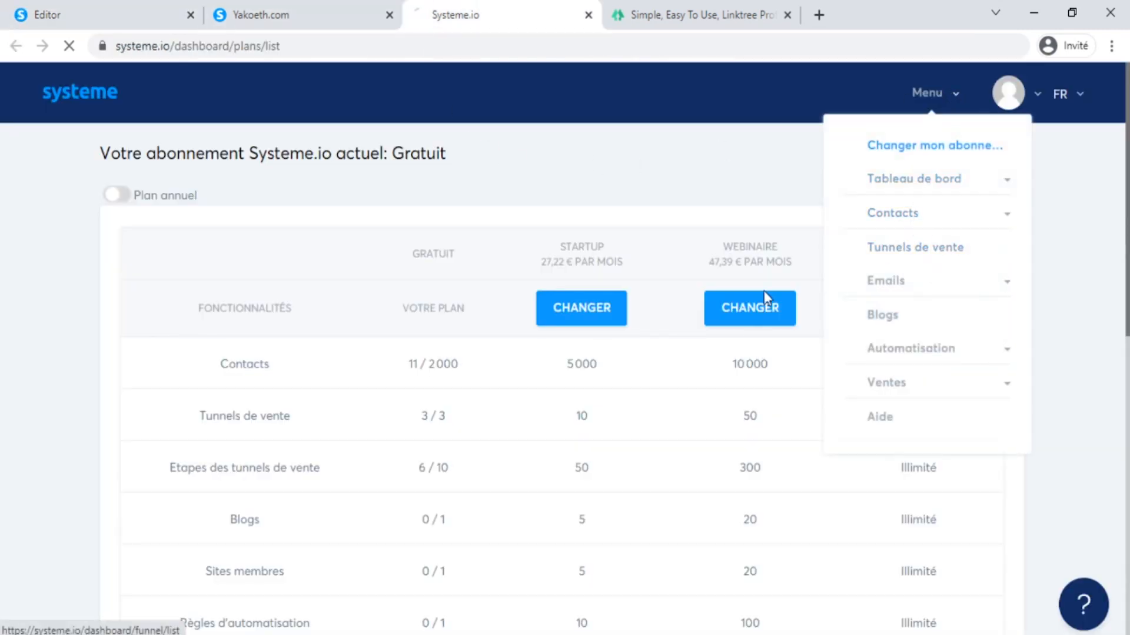
{"action": "left_click", "coordinate": [96, 259]}
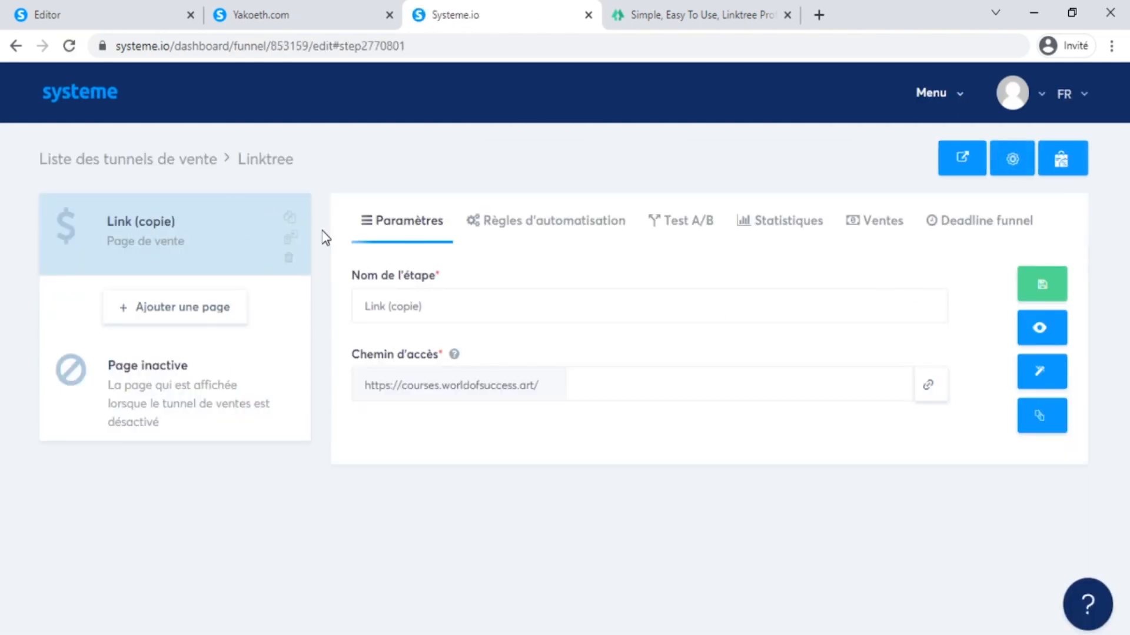
Step: Duplicate the "Link (copie)" page, save the copy with the access path "food" and preview it
{"action": "left_click", "coordinate": [289, 226]}
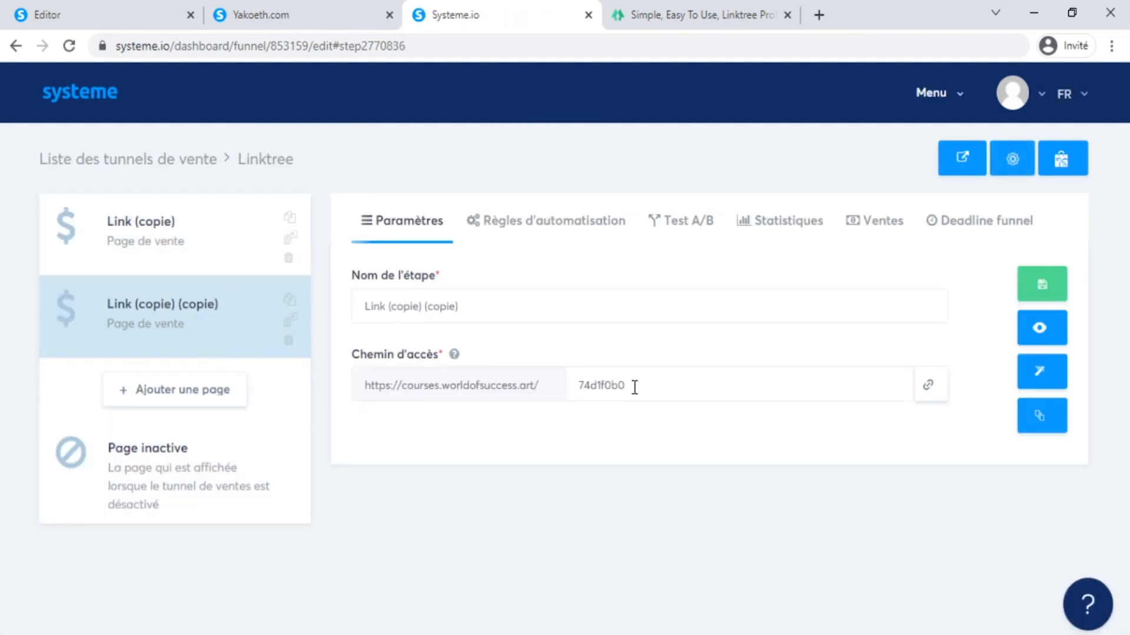
{"action": "left_click_drag", "start_coordinate": [633, 386], "coordinate": [548, 371]}
{"action": "type", "text": "food"}
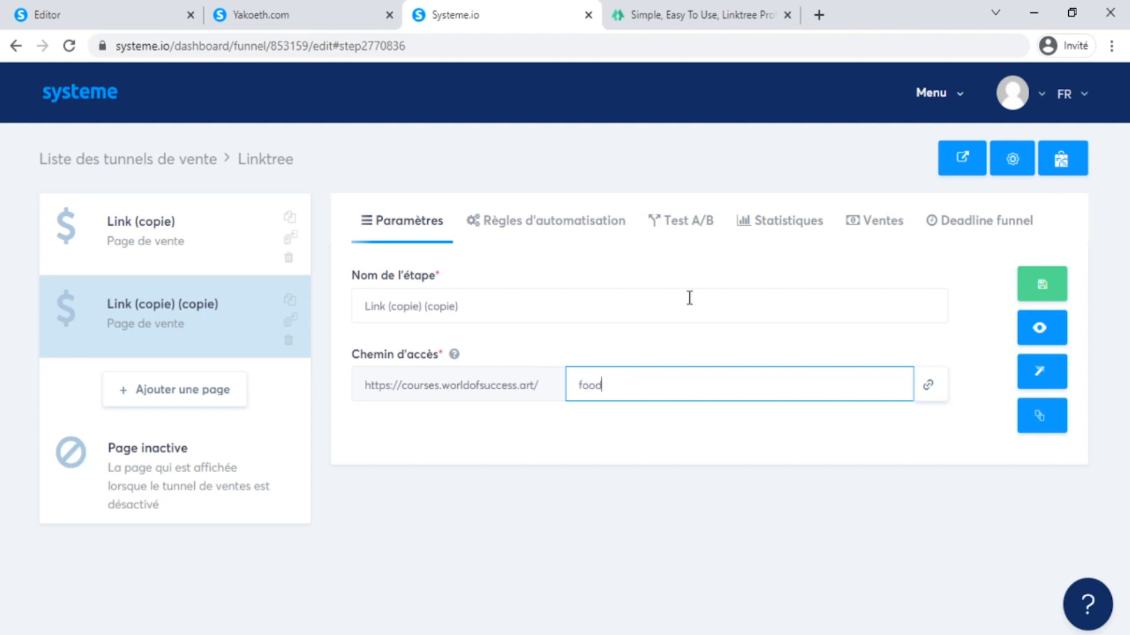
{"action": "left_click", "coordinate": [1039, 297]}
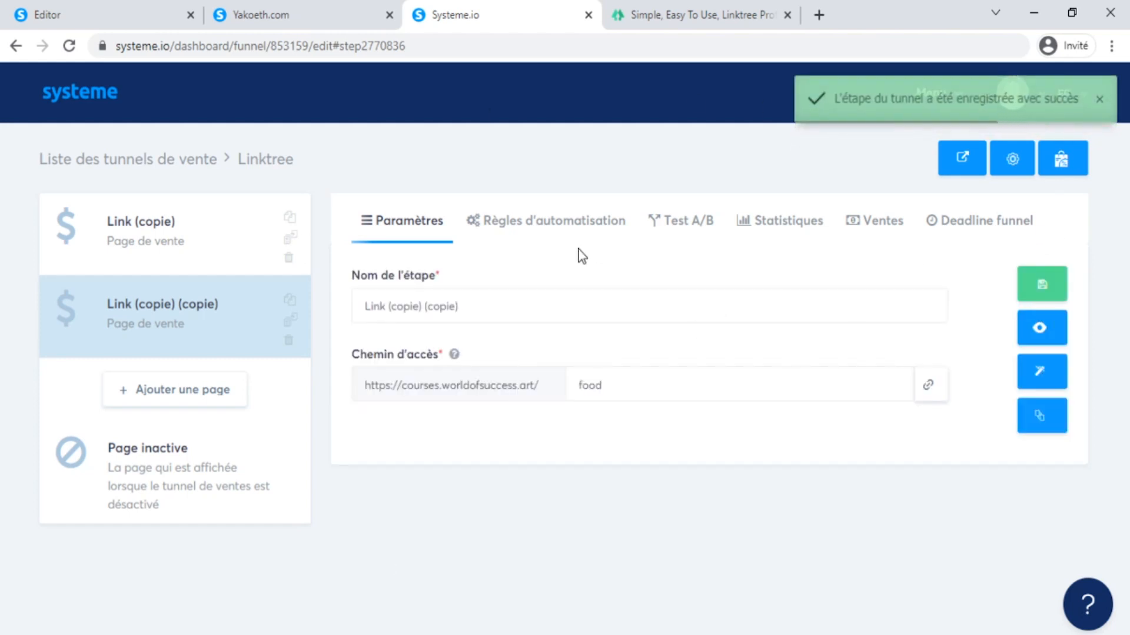
{"action": "left_click", "coordinate": [1042, 328]}
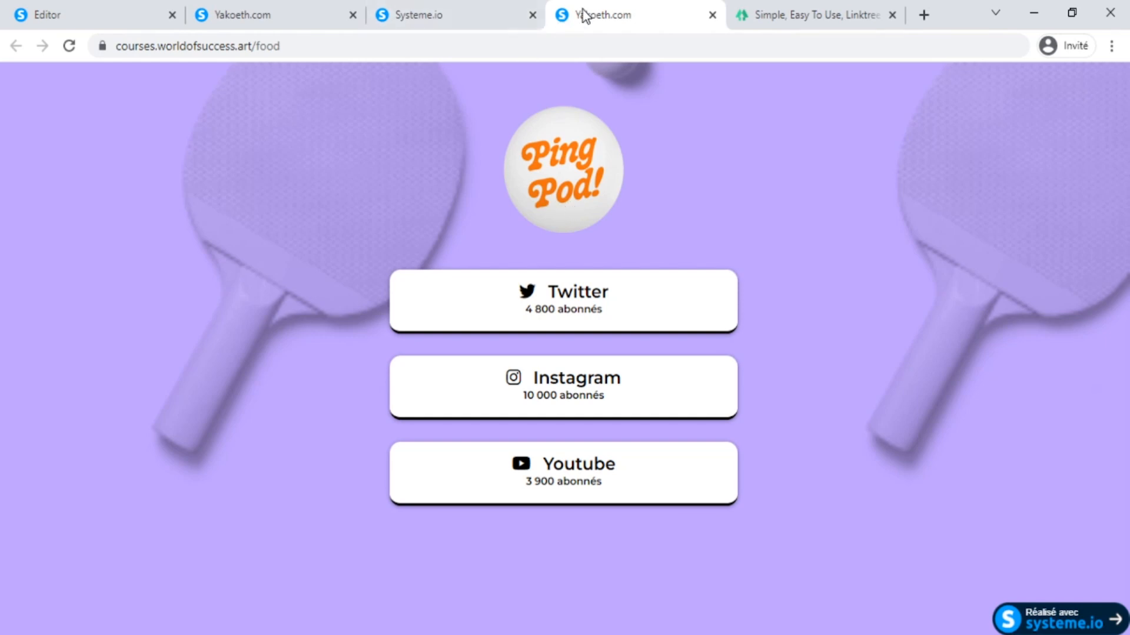
Step: Set the duplicated page's SEO title to "Food" in the editor and refresh its live page
{"action": "left_click", "coordinate": [504, 14]}
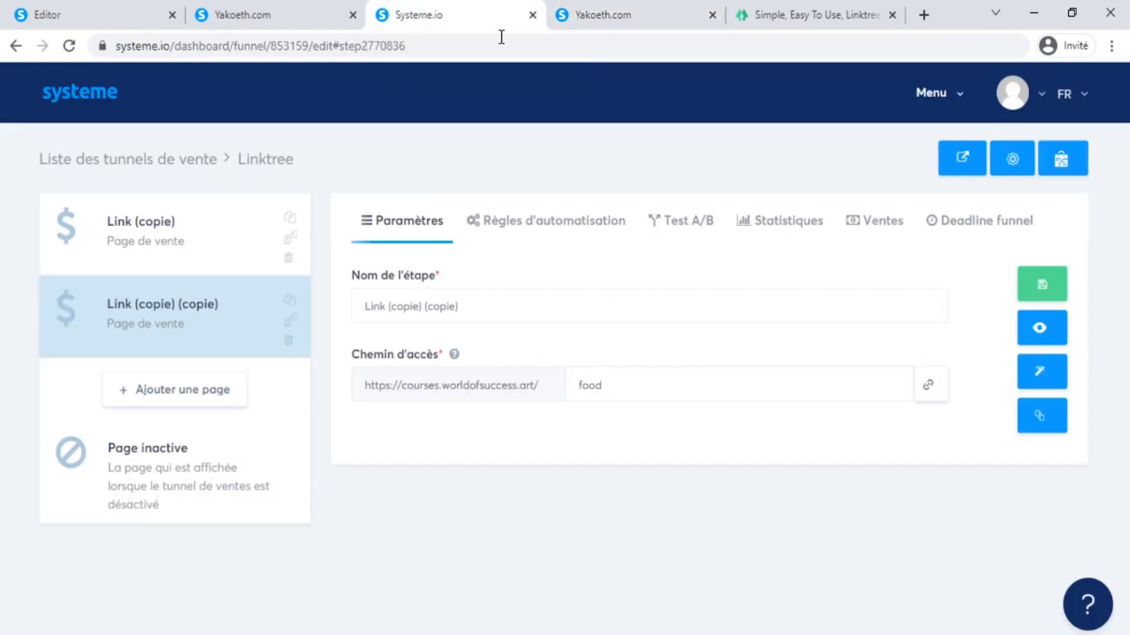
{"action": "left_click", "coordinate": [1040, 371]}
{"action": "left_click", "coordinate": [159, 88]}
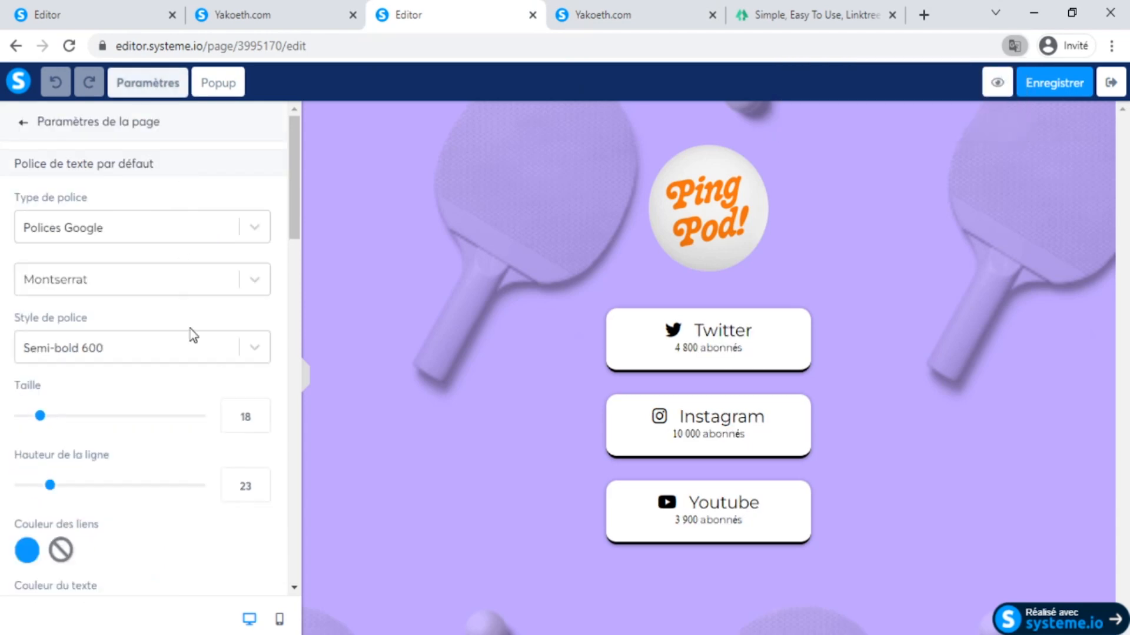
{"action": "scroll", "coordinate": [185, 326], "scroll_direction": "down", "scroll_amount": 10}
{"action": "scroll", "coordinate": [185, 326], "scroll_direction": "up", "scroll_amount": 5}
{"action": "left_click_drag", "start_coordinate": [118, 323], "coordinate": [7, 317]}
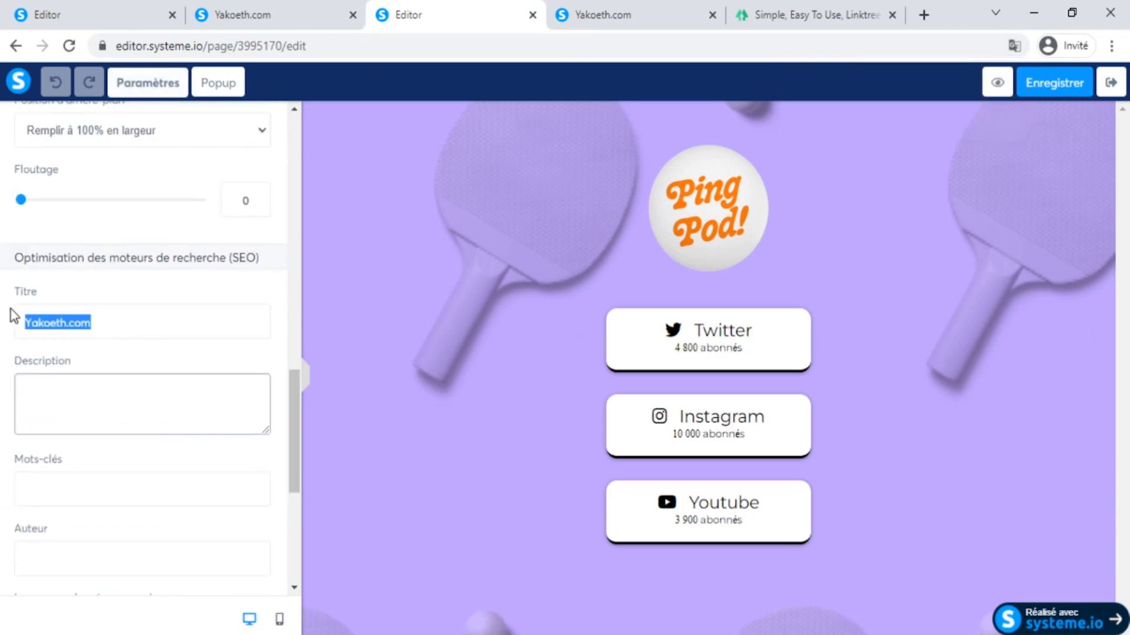
{"action": "type", "text": "C"}
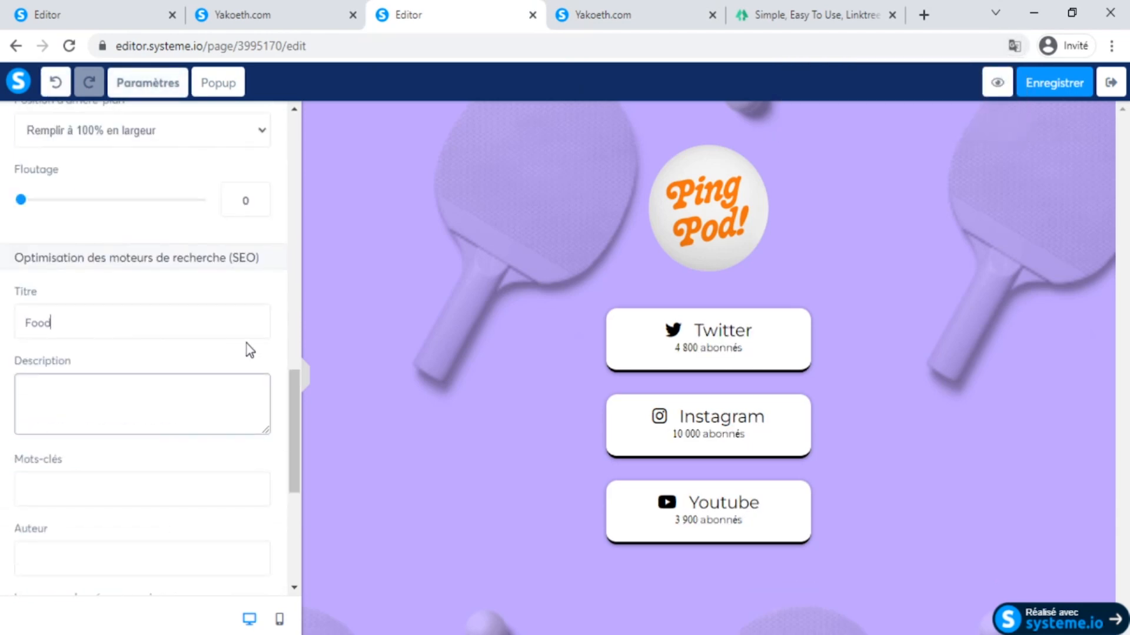
{"action": "type", "text": "ood"}
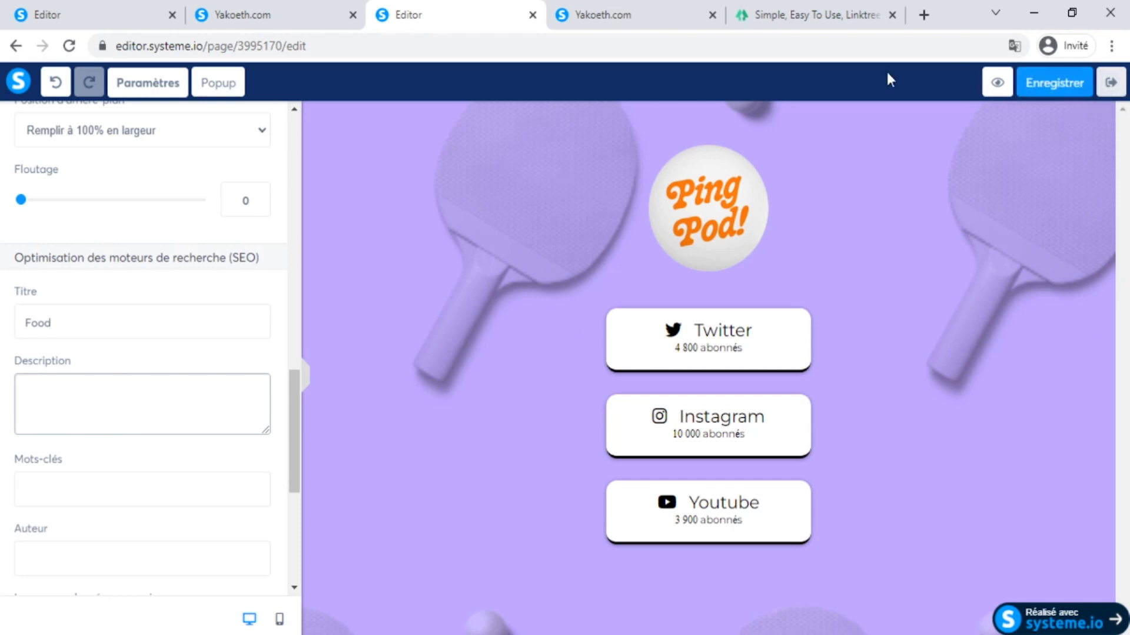
{"action": "left_click", "coordinate": [639, 17]}
{"action": "left_click", "coordinate": [69, 46]}
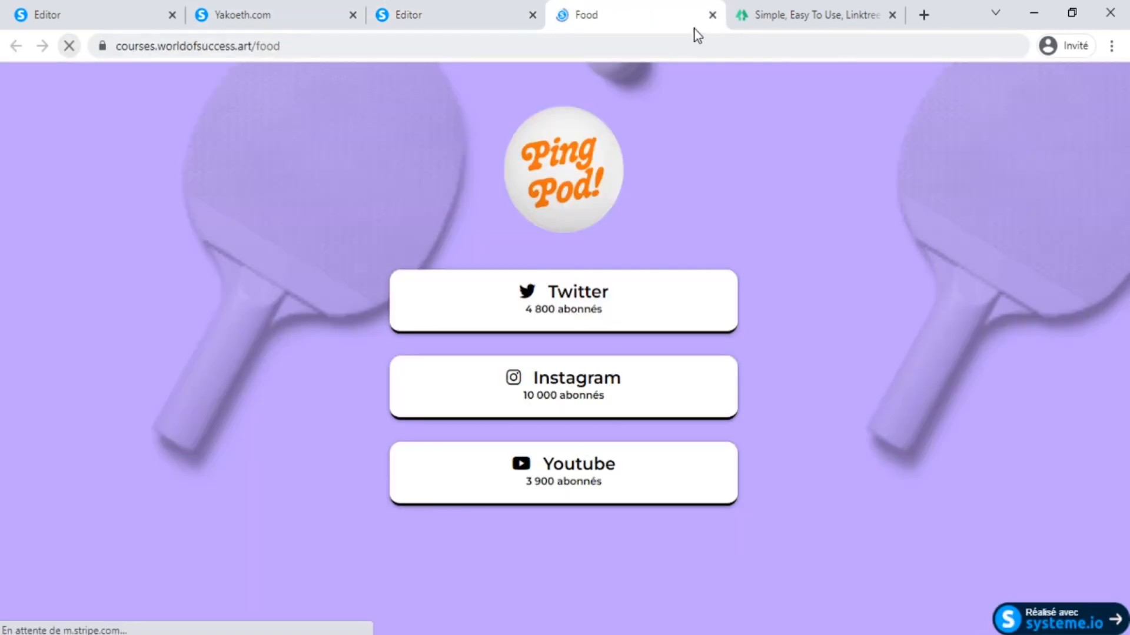
Step: Browse Linktree's Sell My Products templates, open the Flow 'n' Glow template and inspect its page code
{"action": "left_click", "coordinate": [767, 20]}
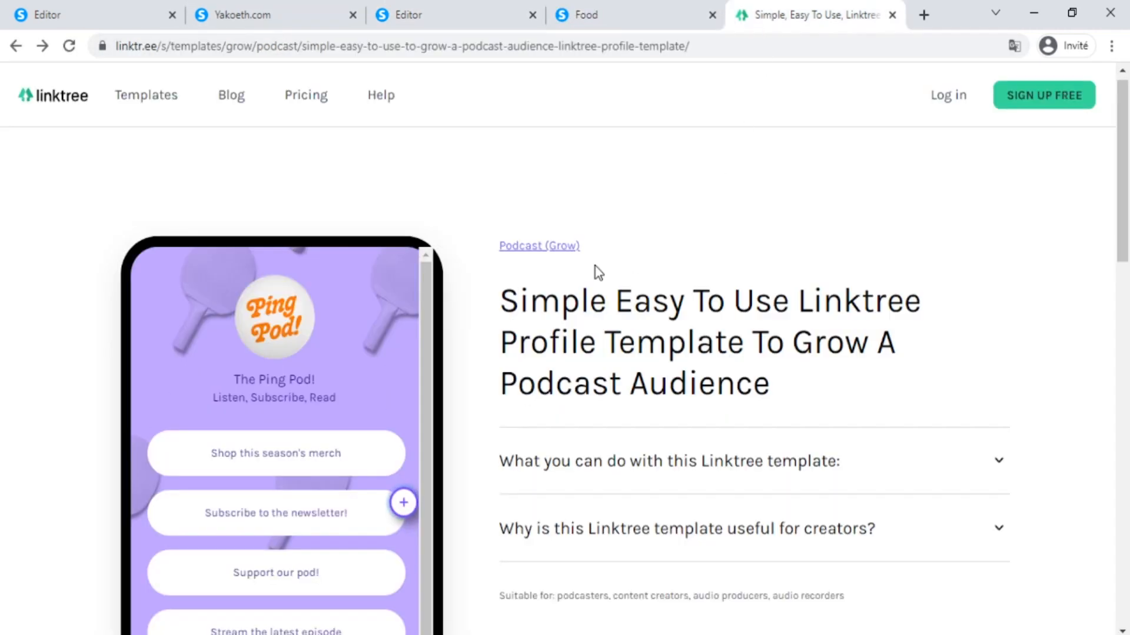
{"action": "mouse_move", "coordinate": [161, 103]}
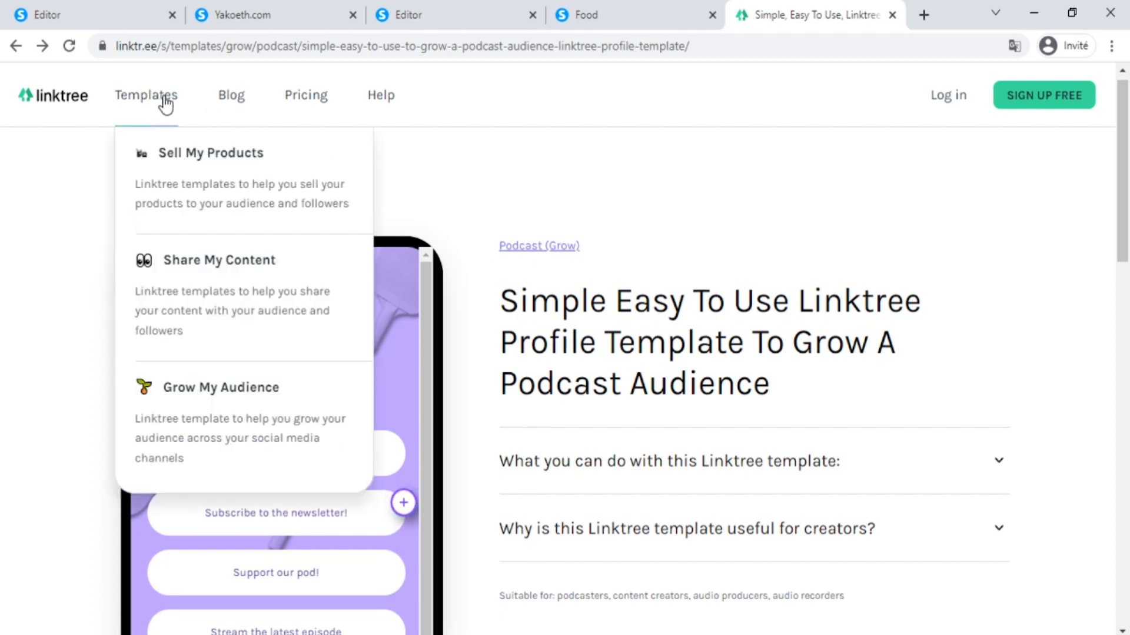
{"action": "left_click", "coordinate": [176, 178]}
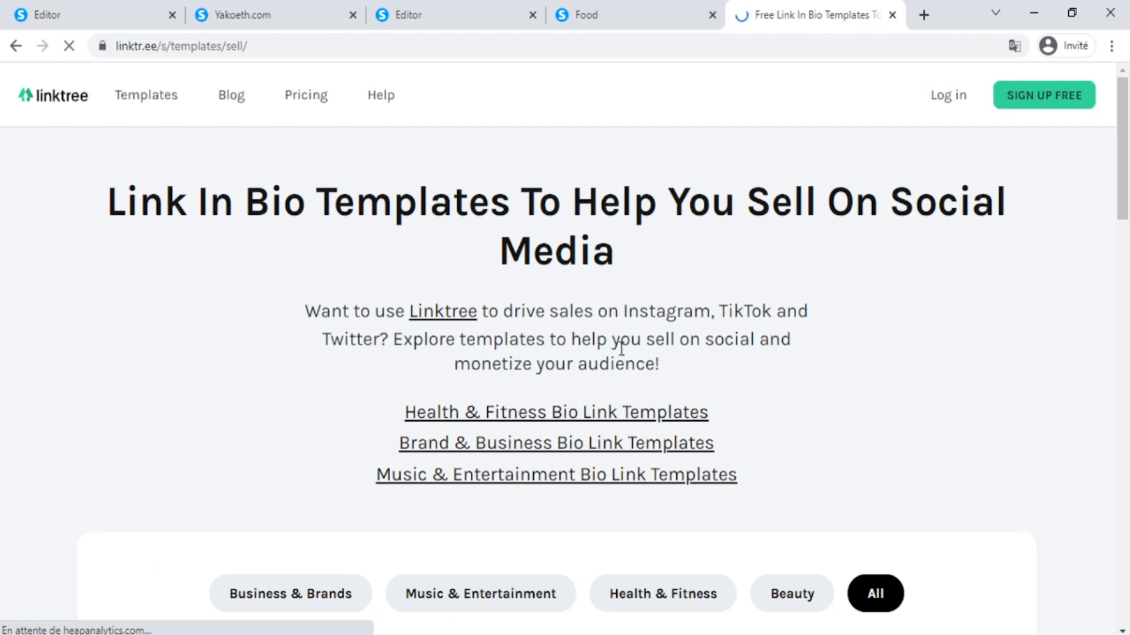
{"action": "scroll", "coordinate": [615, 350], "scroll_direction": "down", "scroll_amount": 6}
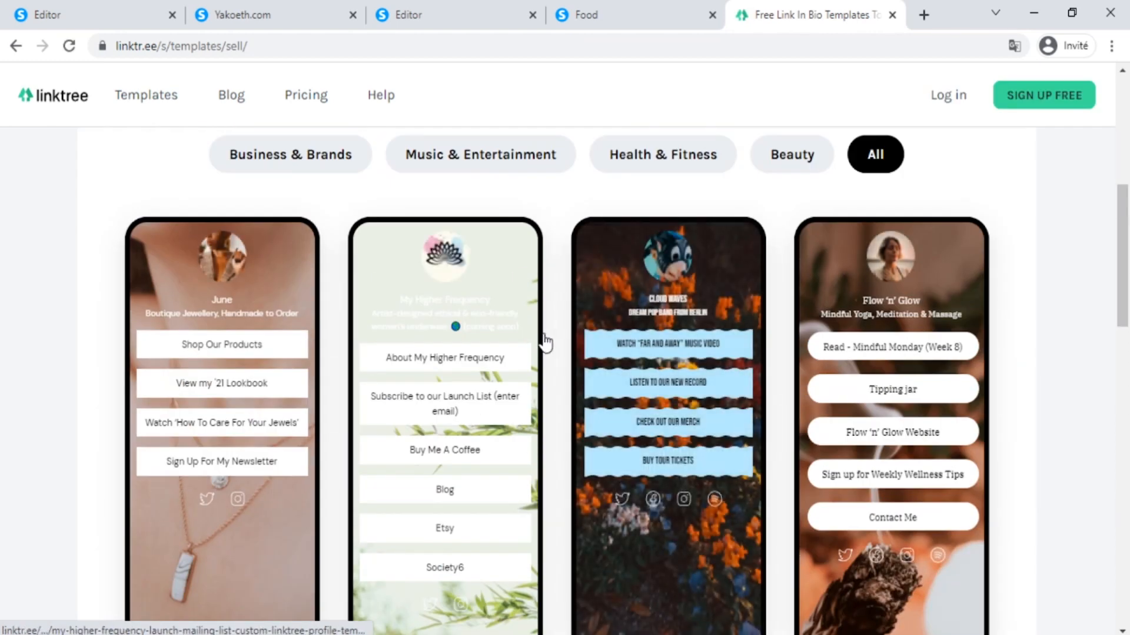
{"action": "scroll", "coordinate": [545, 340], "scroll_direction": "down", "scroll_amount": 3}
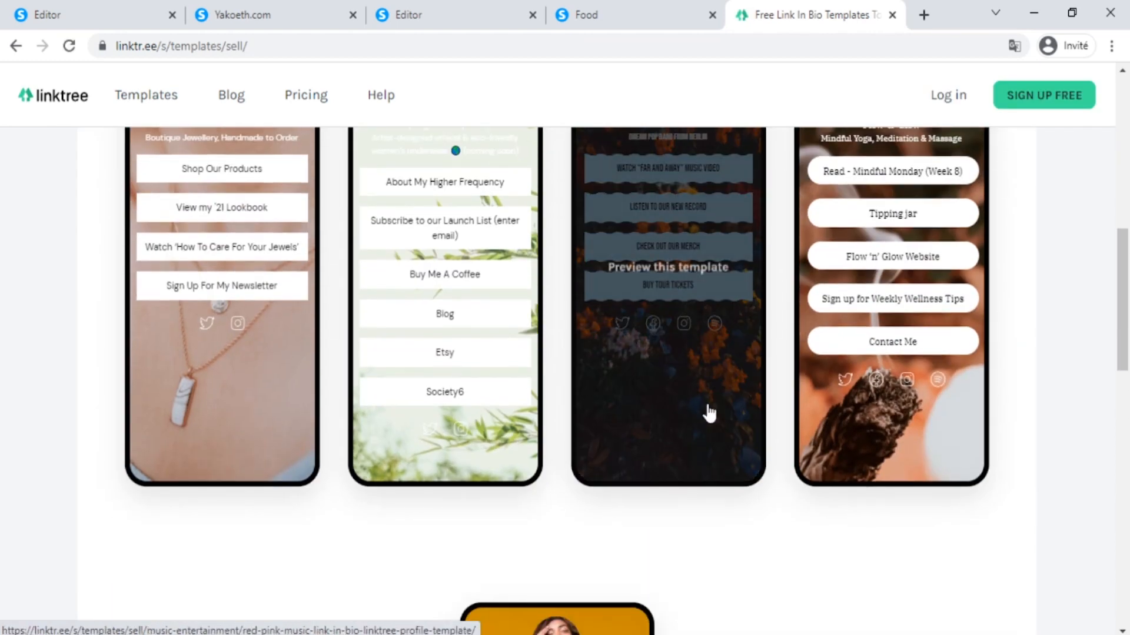
{"action": "left_click", "coordinate": [850, 430]}
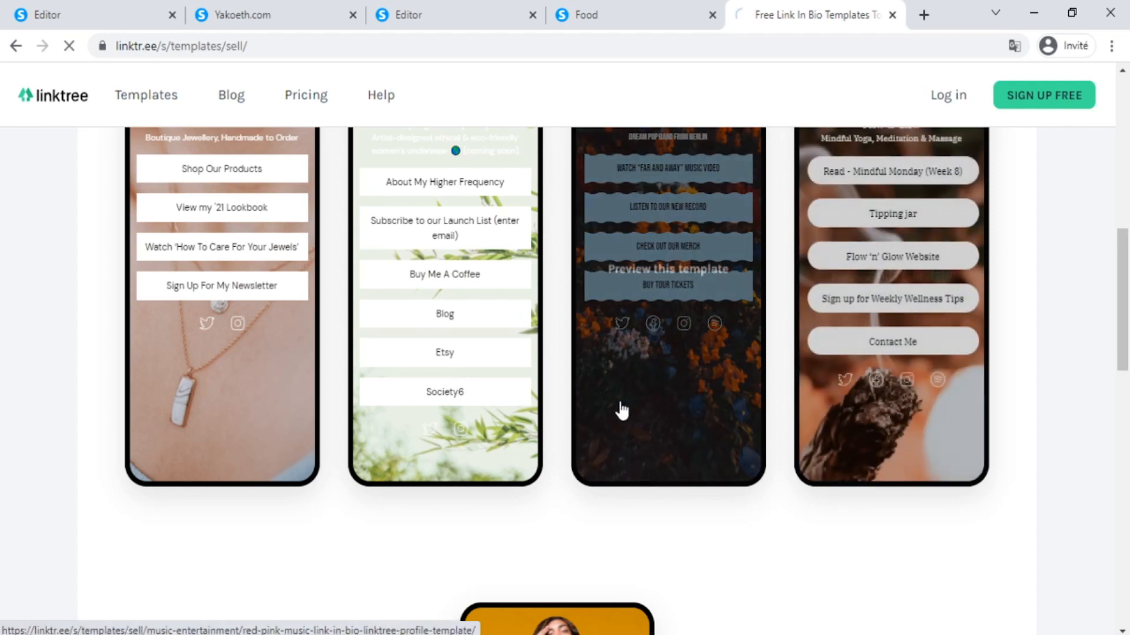
{"action": "left_click", "coordinate": [585, 362]}
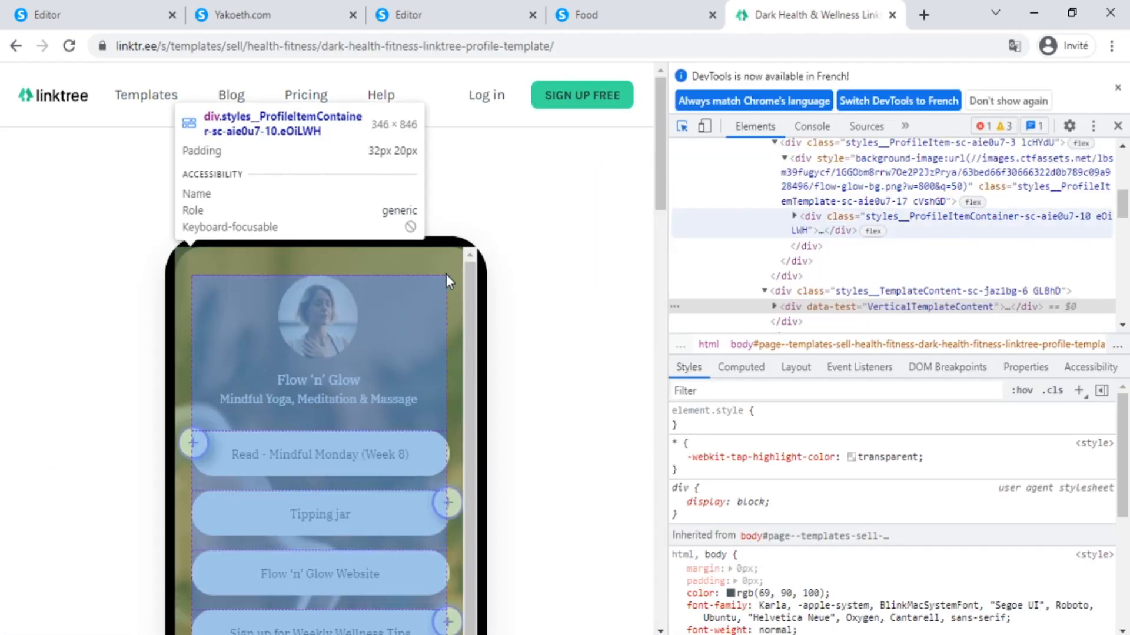
Step: Locate the Flow 'n' Glow template's background image in the page code and open it in a separate tab
{"action": "left_click", "coordinate": [446, 274]}
{"action": "left_click", "coordinate": [972, 175]}
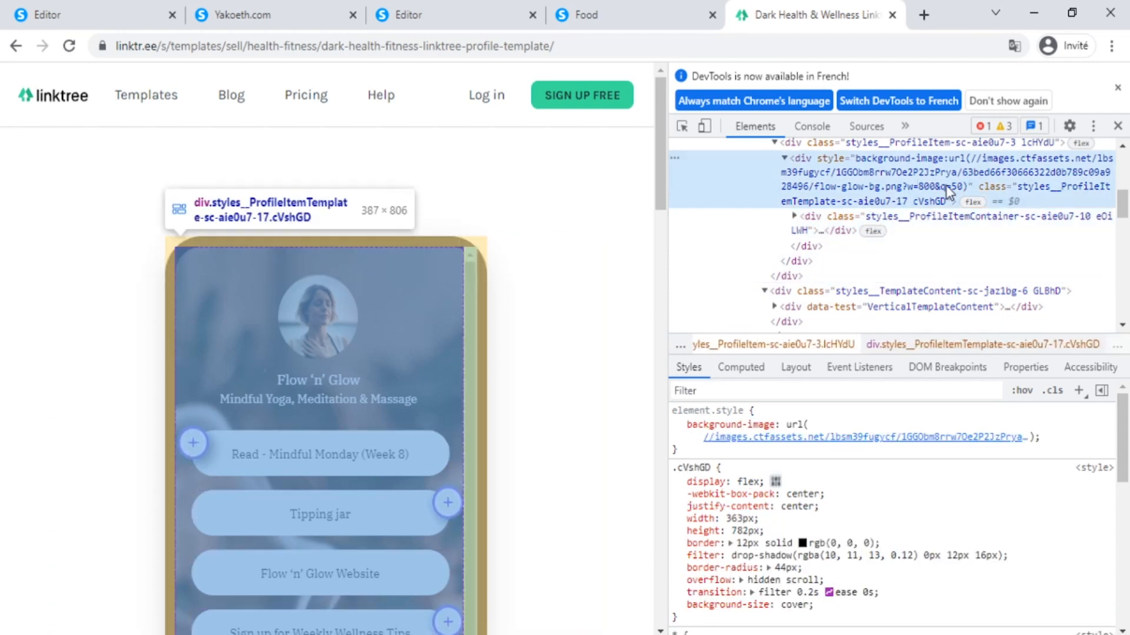
{"action": "left_click", "coordinate": [814, 437]}
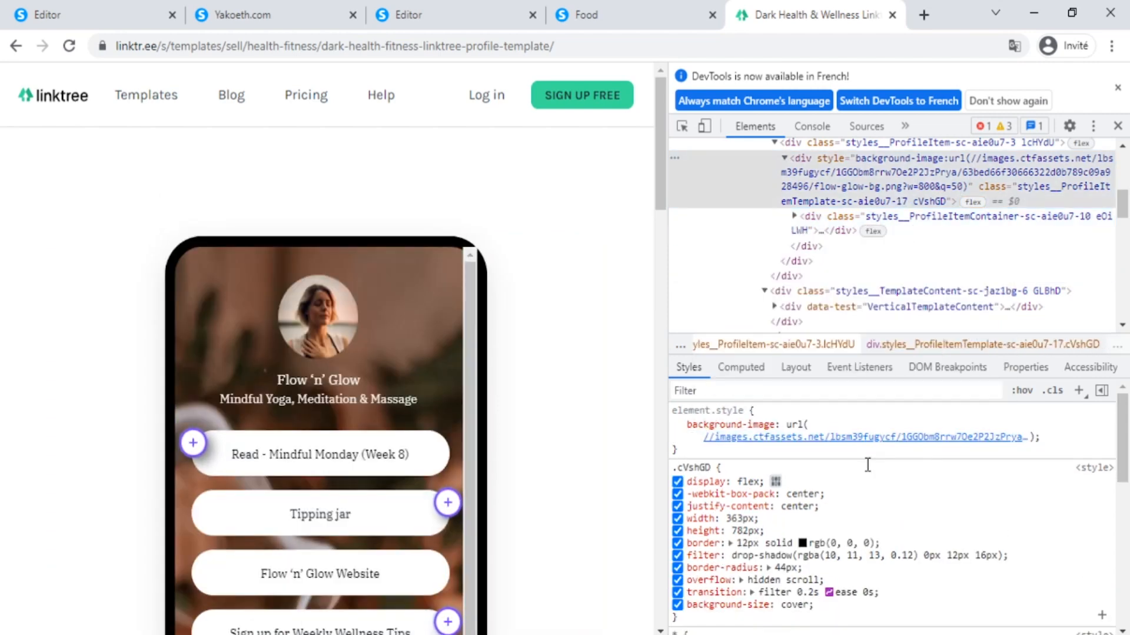
{"action": "right_click", "coordinate": [845, 442]}
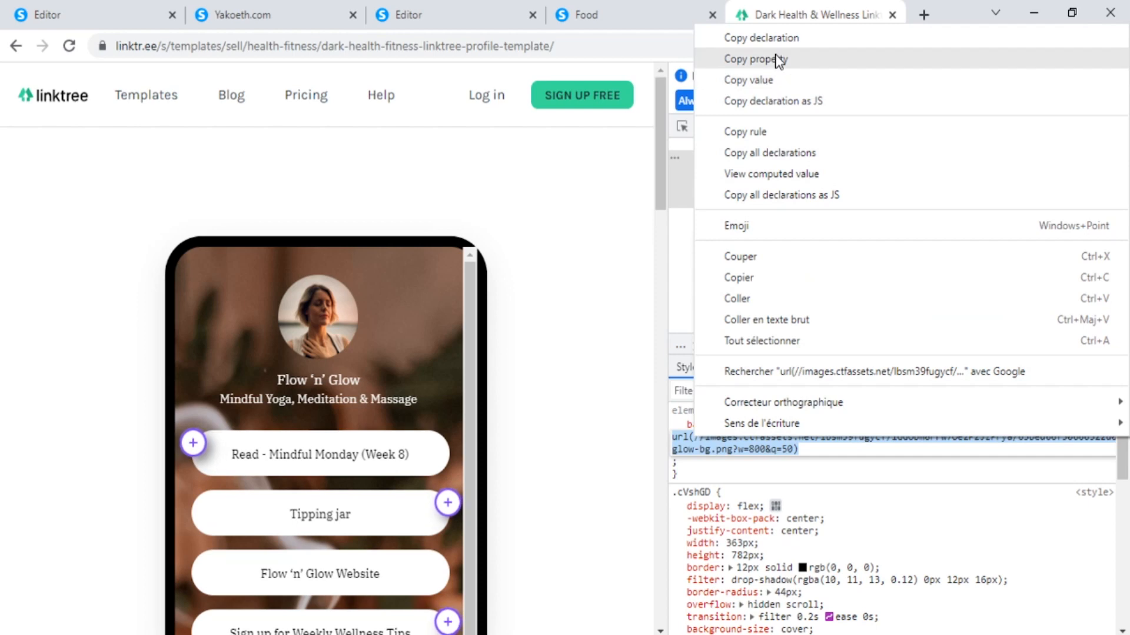
{"action": "left_click", "coordinate": [869, 541]}
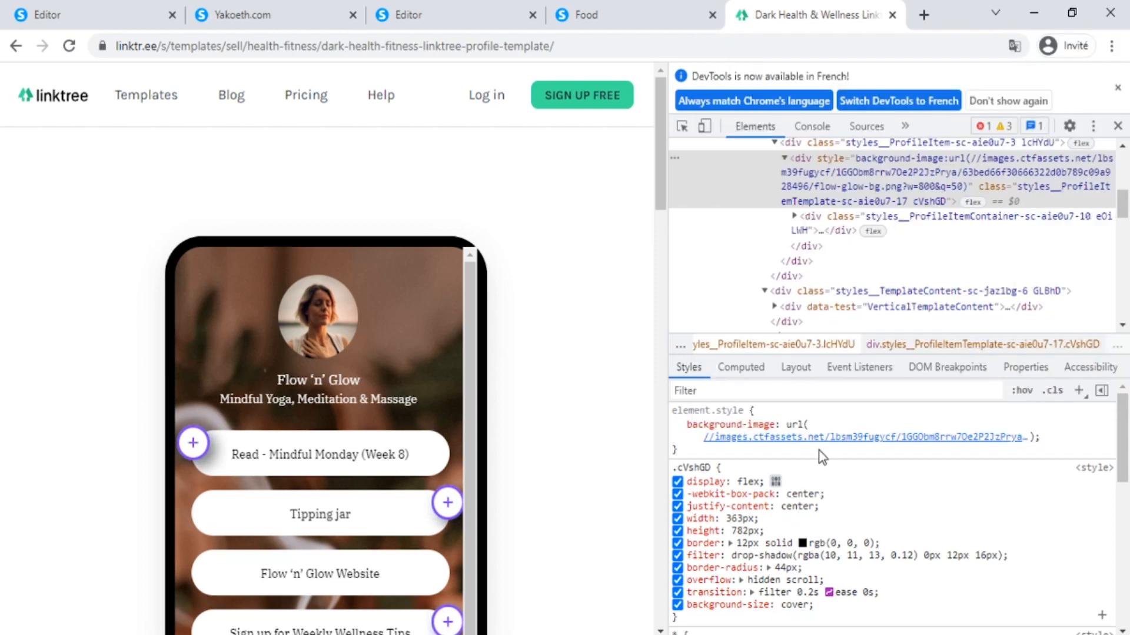
{"action": "right_click", "coordinate": [798, 437]}
{"action": "left_click", "coordinate": [855, 193]}
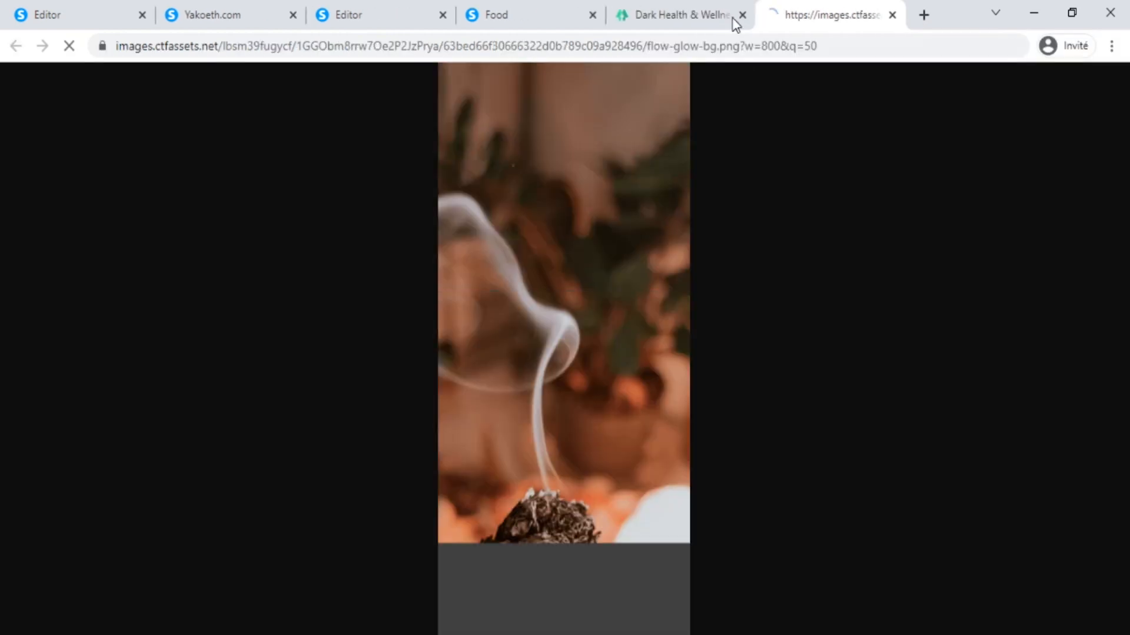
{"action": "left_click", "coordinate": [728, 13]}
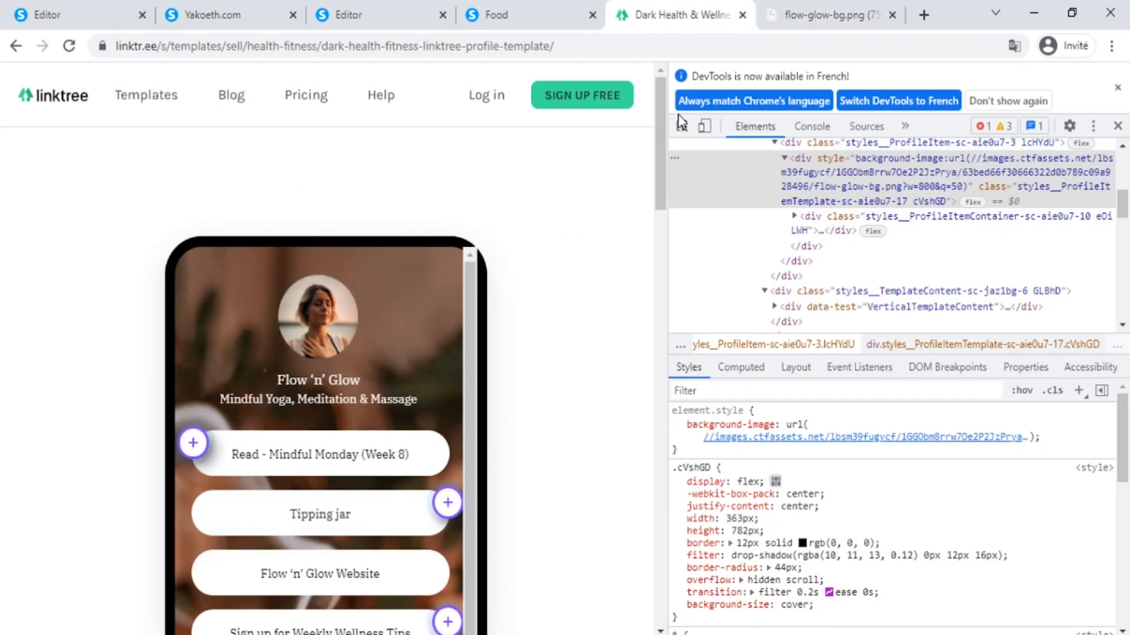
Step: Inspect the template's profile photo and its "Flow 'n' Glow" title in the page code
{"action": "key", "text": "ctrl+shift+c"}
{"action": "left_click", "coordinate": [302, 329]}
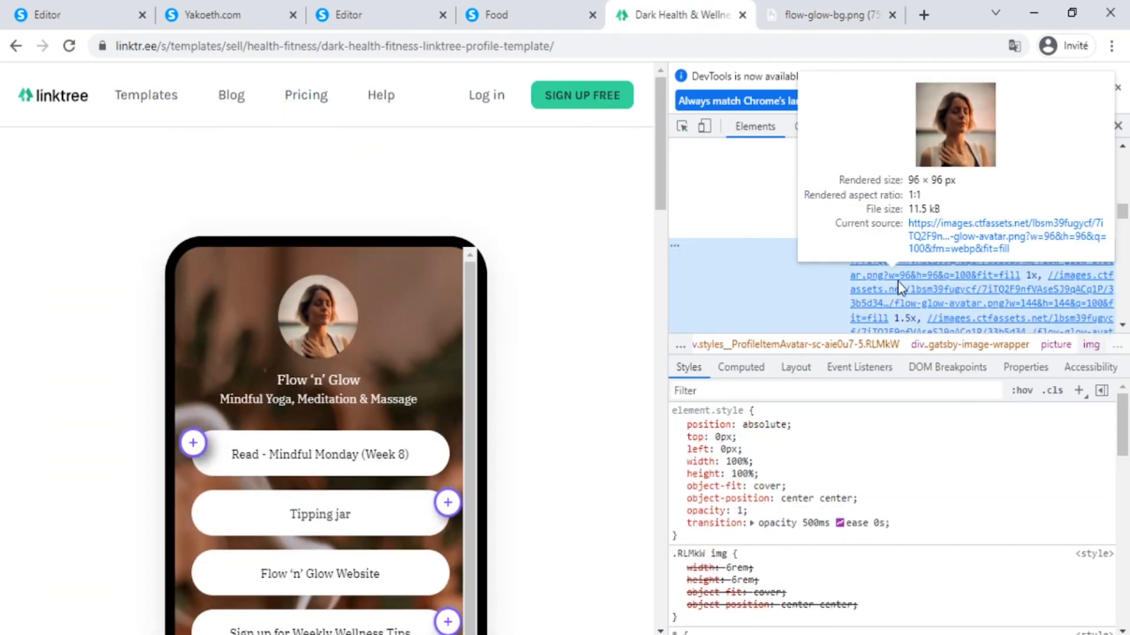
{"action": "key", "text": "ctrl+shift+c"}
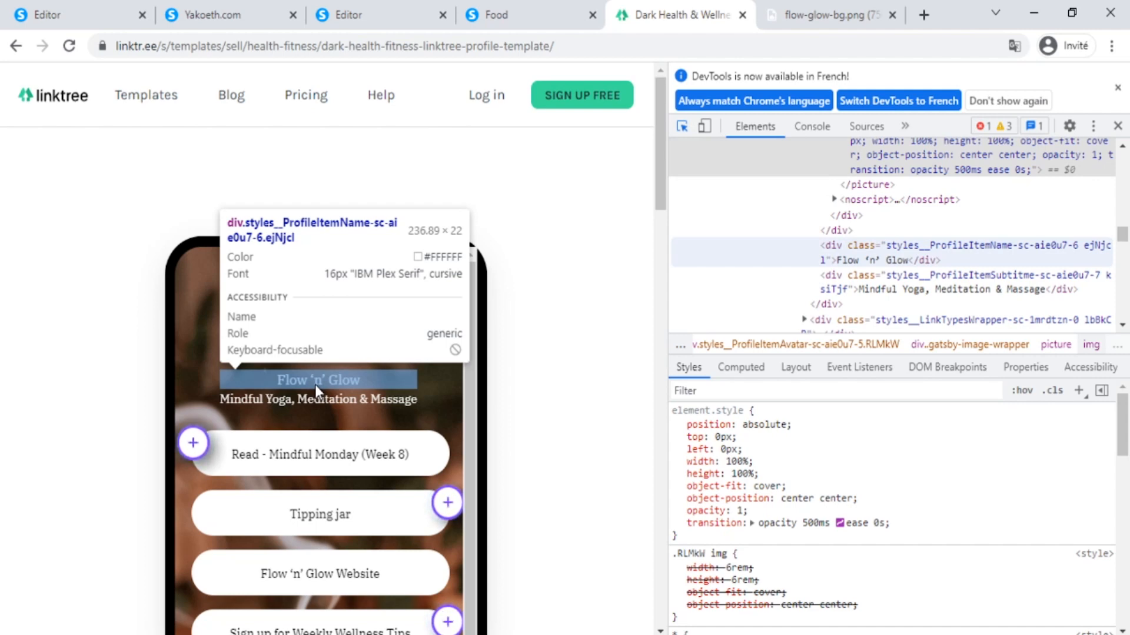
{"action": "left_click", "coordinate": [316, 384]}
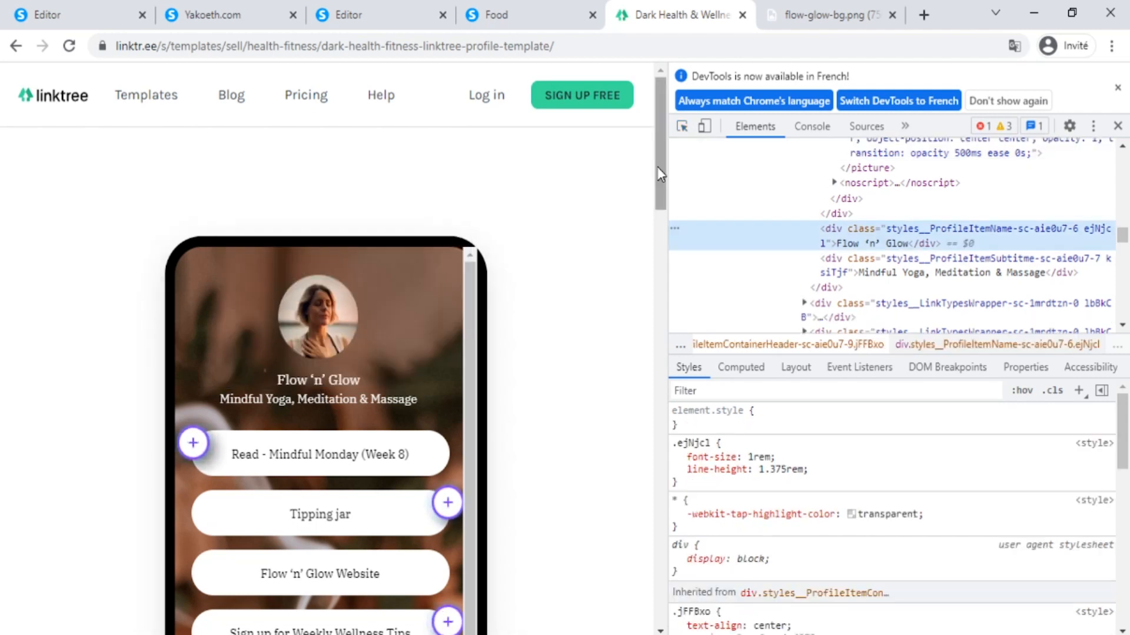
{"action": "key", "text": "ctrl+shift+c"}
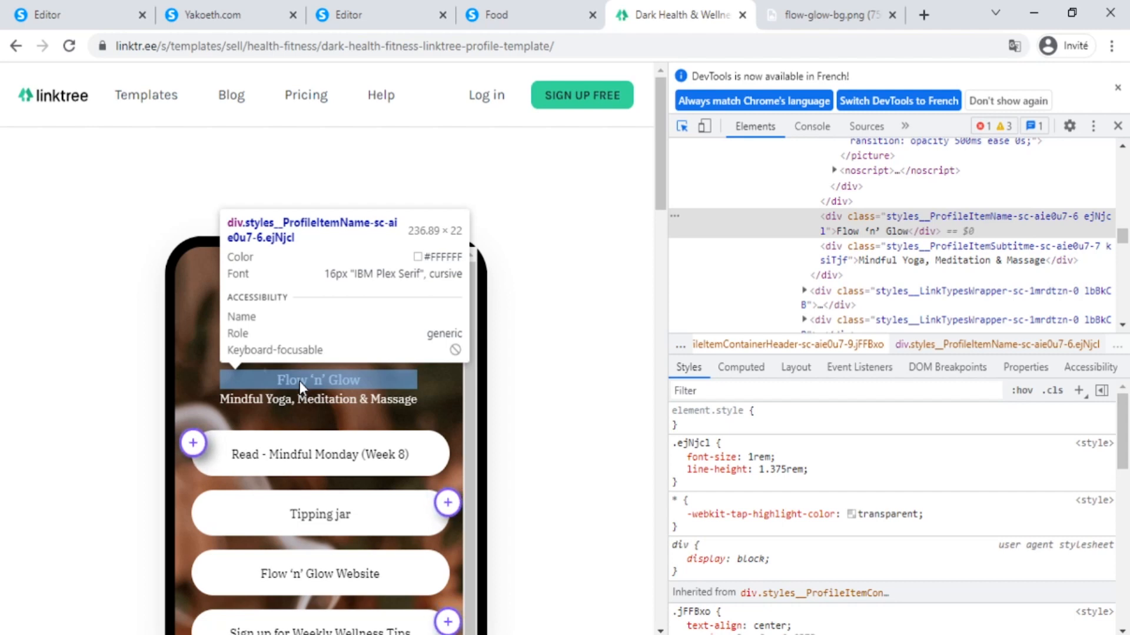
Step: Expand the template's "Tipping jar" and "Read - Mindful Monday (Week 8)" links and examine their contents
{"action": "scroll", "coordinate": [289, 486], "scroll_direction": "down", "scroll_amount": 1}
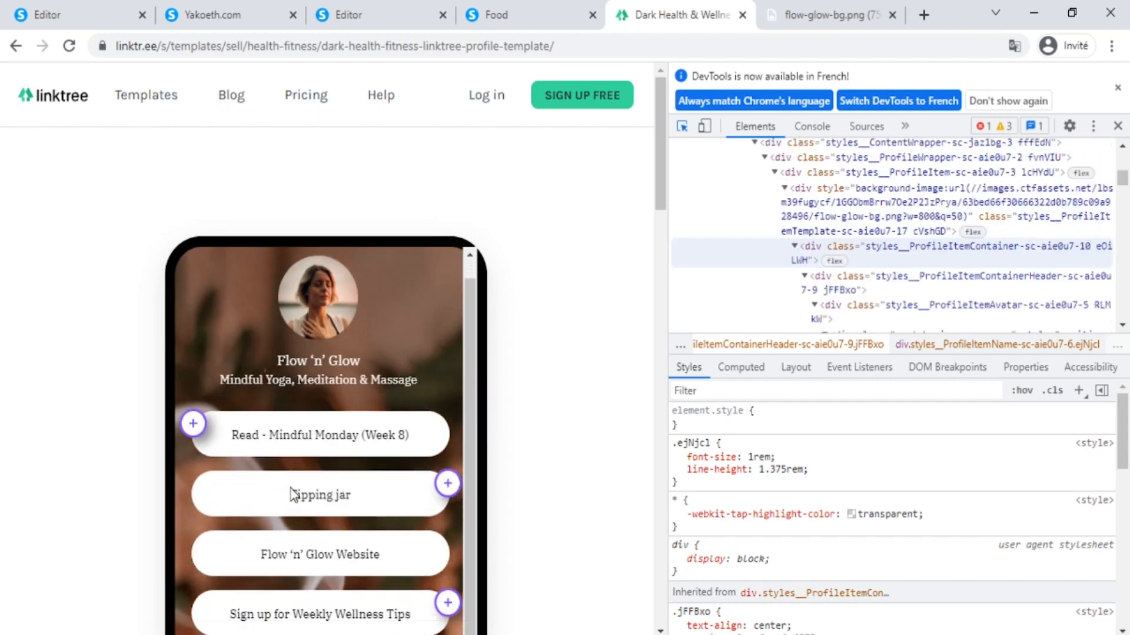
{"action": "left_click", "coordinate": [472, 429]}
{"action": "left_click", "coordinate": [448, 448]}
{"action": "scroll", "coordinate": [413, 472], "scroll_direction": "down", "scroll_amount": 3}
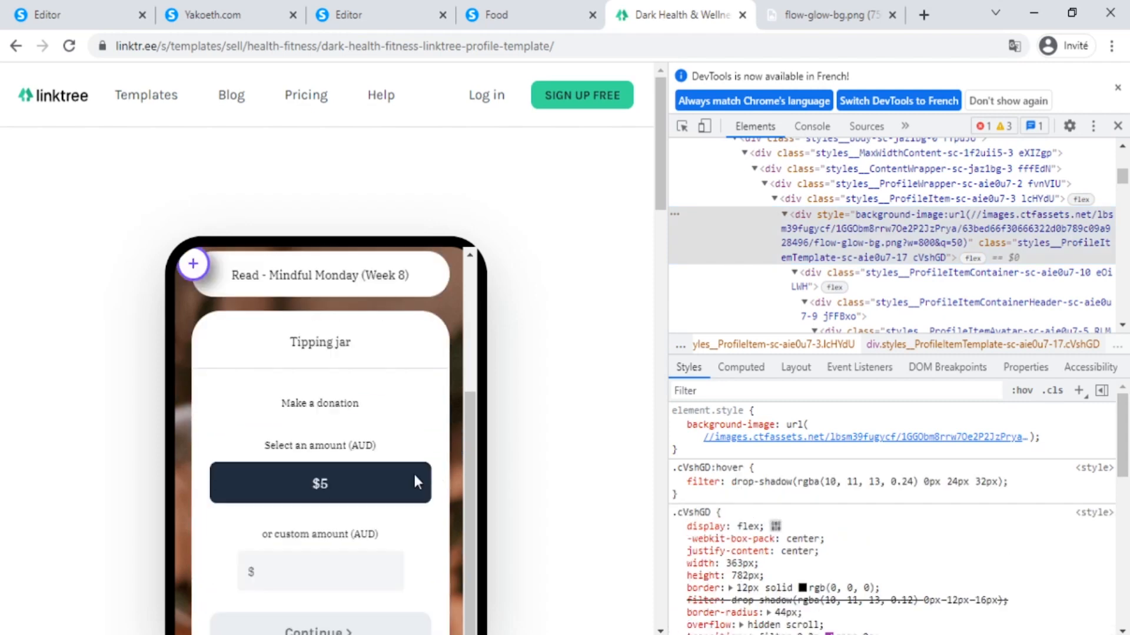
{"action": "scroll", "coordinate": [366, 495], "scroll_direction": "up", "scroll_amount": 4}
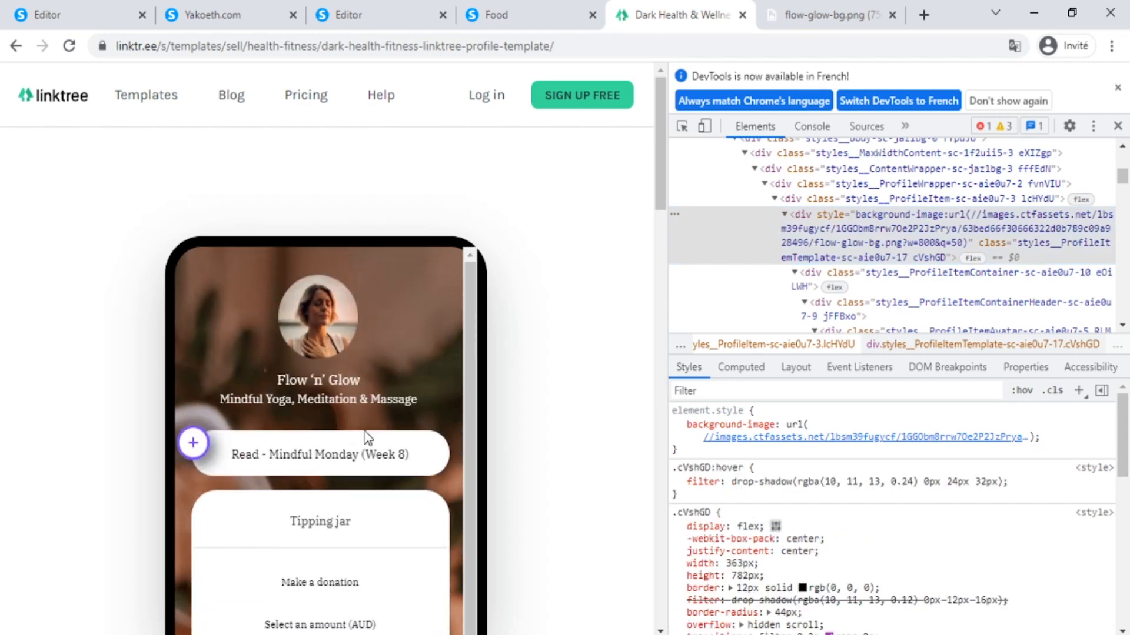
{"action": "left_click", "coordinate": [275, 464]}
{"action": "scroll", "coordinate": [336, 491], "scroll_direction": "down", "scroll_amount": 4}
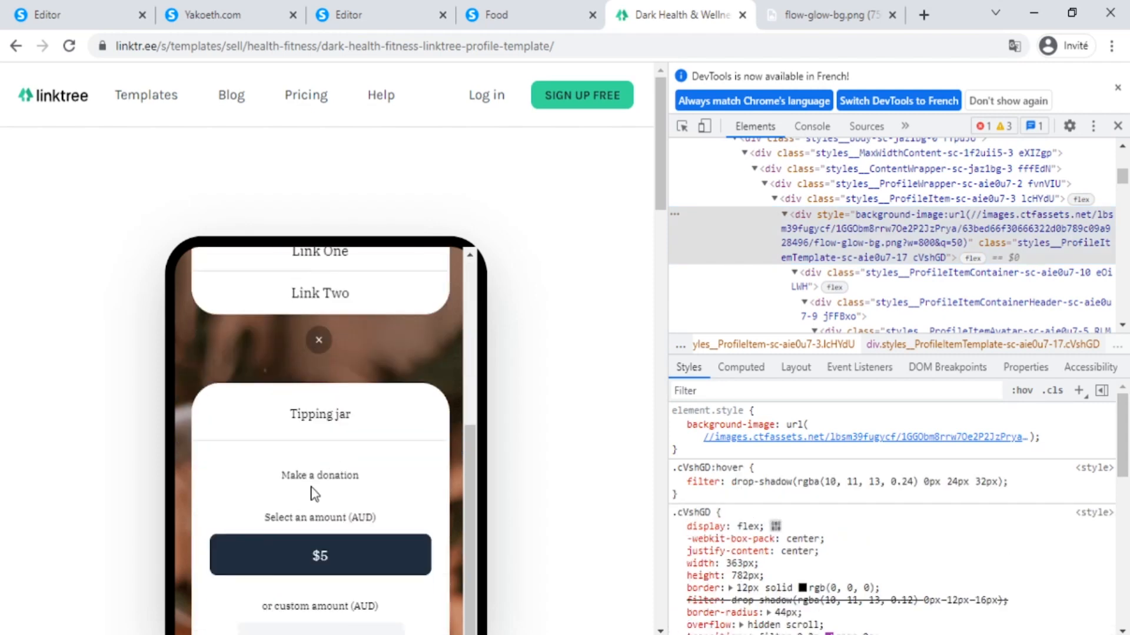
{"action": "scroll", "coordinate": [371, 456], "scroll_direction": "down", "scroll_amount": 2}
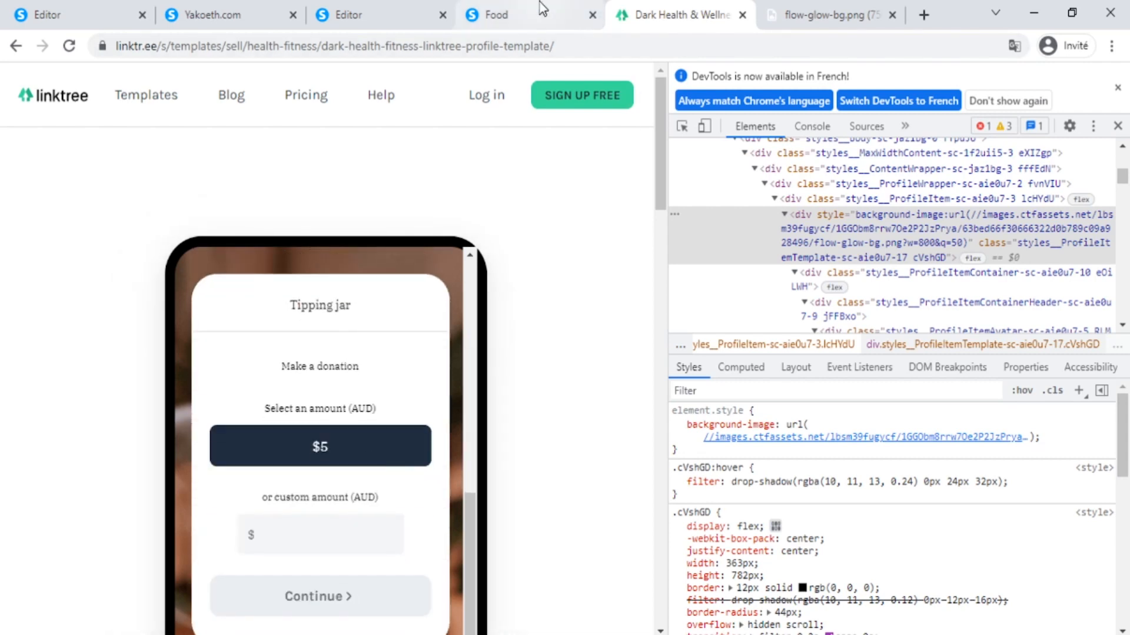
Step: Switch to the Ping Pod page in the Systeme.io editor and add a countdown between the logo and the Twitter button
{"action": "left_click", "coordinate": [399, 10]}
{"action": "left_click", "coordinate": [400, 254]}
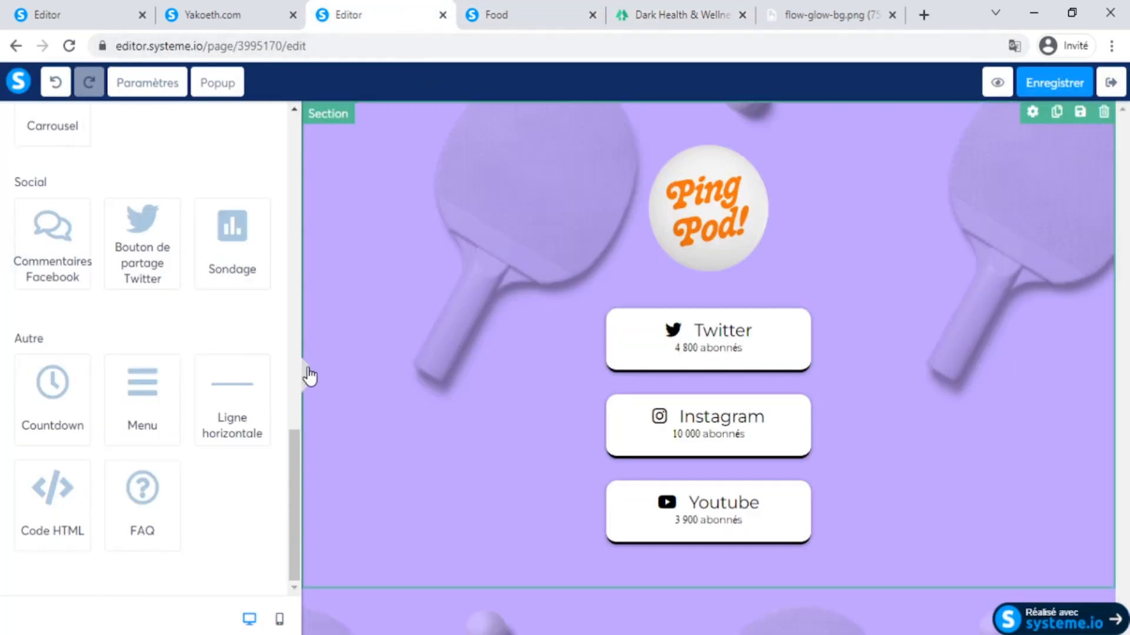
{"action": "left_click_drag", "start_coordinate": [53, 394], "coordinate": [711, 335]}
{"action": "left_click", "coordinate": [640, 335]}
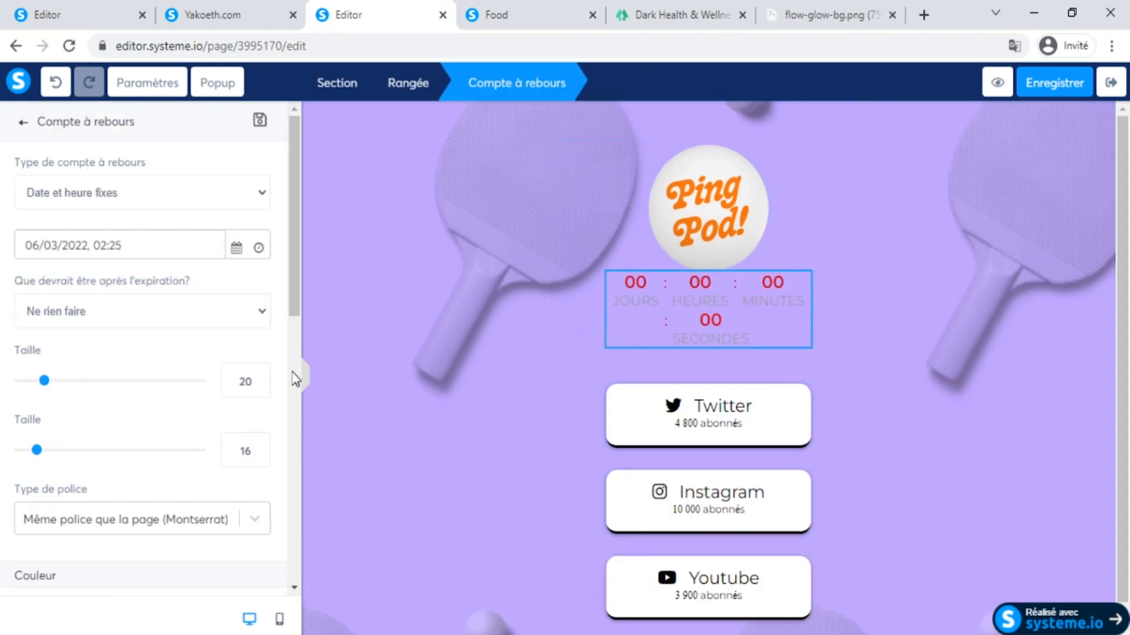
{"action": "left_click", "coordinate": [553, 386]}
Step: Add a button below the countdown, an email consent checkbox above it, and a video above the logo
{"action": "scroll", "coordinate": [246, 386], "scroll_direction": "down", "scroll_amount": 5}
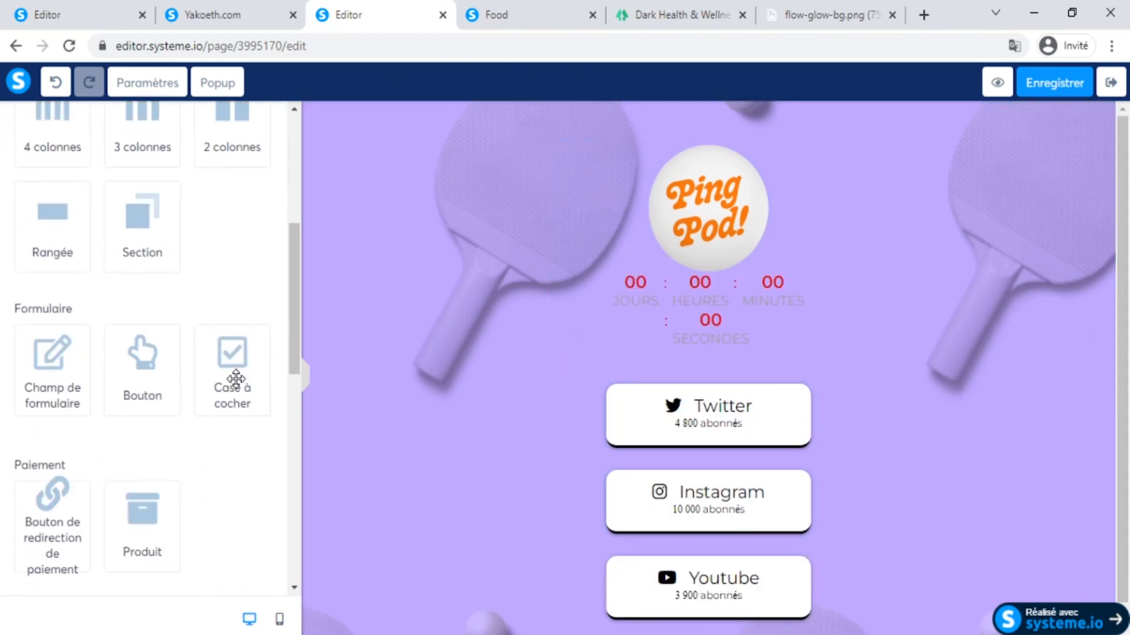
{"action": "left_click_drag", "start_coordinate": [149, 366], "coordinate": [662, 335]}
{"action": "left_click_drag", "start_coordinate": [267, 409], "coordinate": [699, 348]}
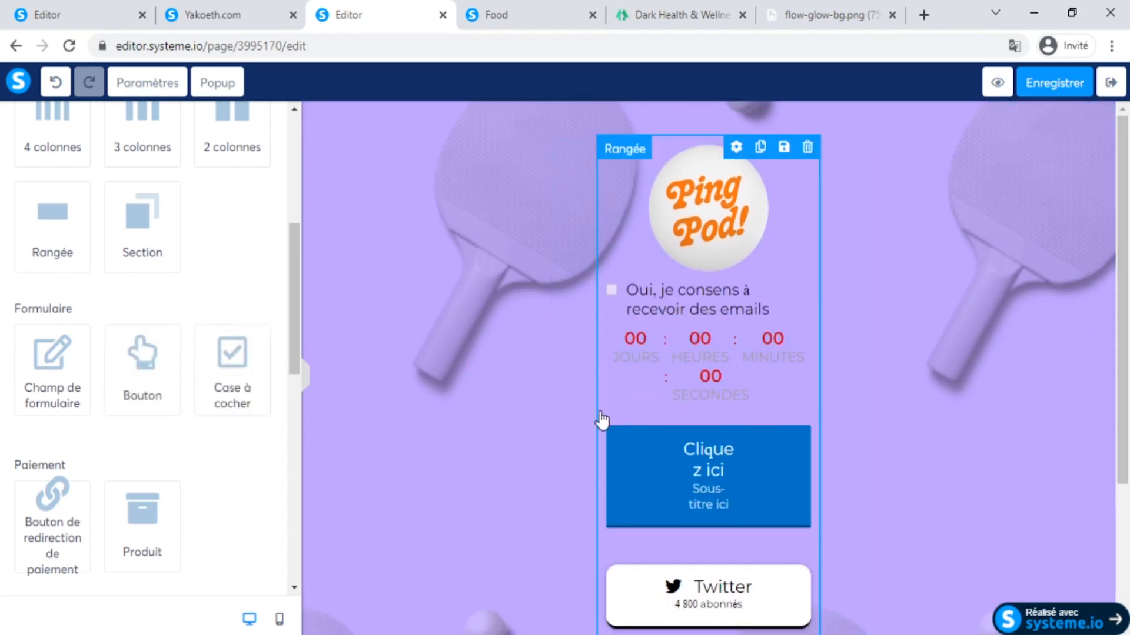
{"action": "scroll", "coordinate": [211, 376], "scroll_direction": "down", "scroll_amount": 6}
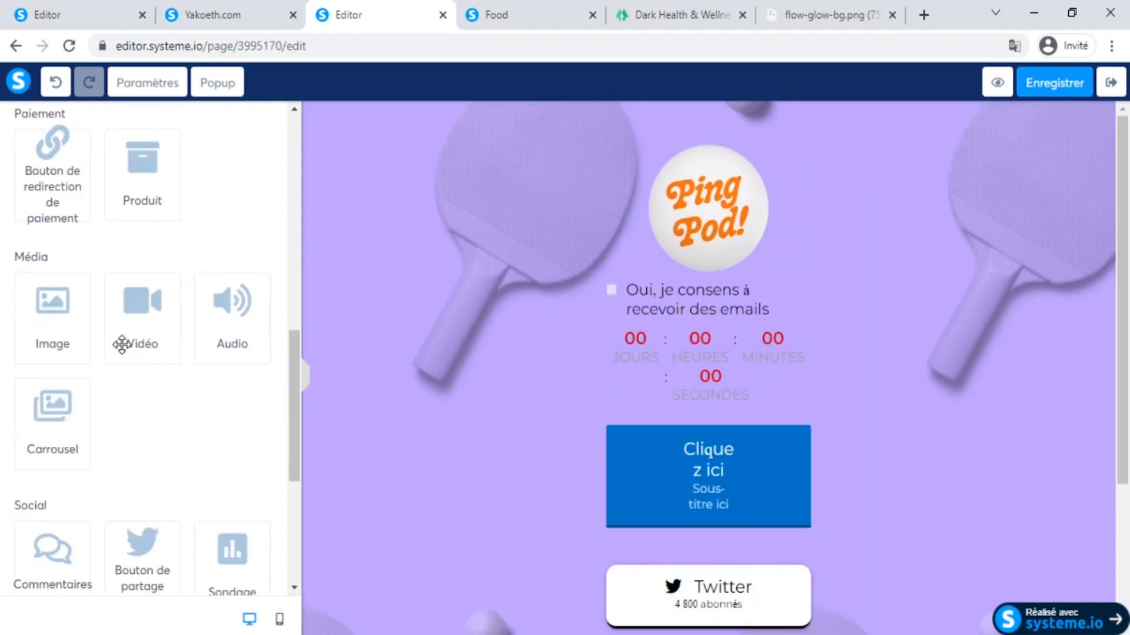
{"action": "left_click_drag", "start_coordinate": [140, 316], "coordinate": [728, 408]}
Step: Insert a survey element below the Twitter button
{"action": "scroll", "coordinate": [707, 464], "scroll_direction": "down", "scroll_amount": 6}
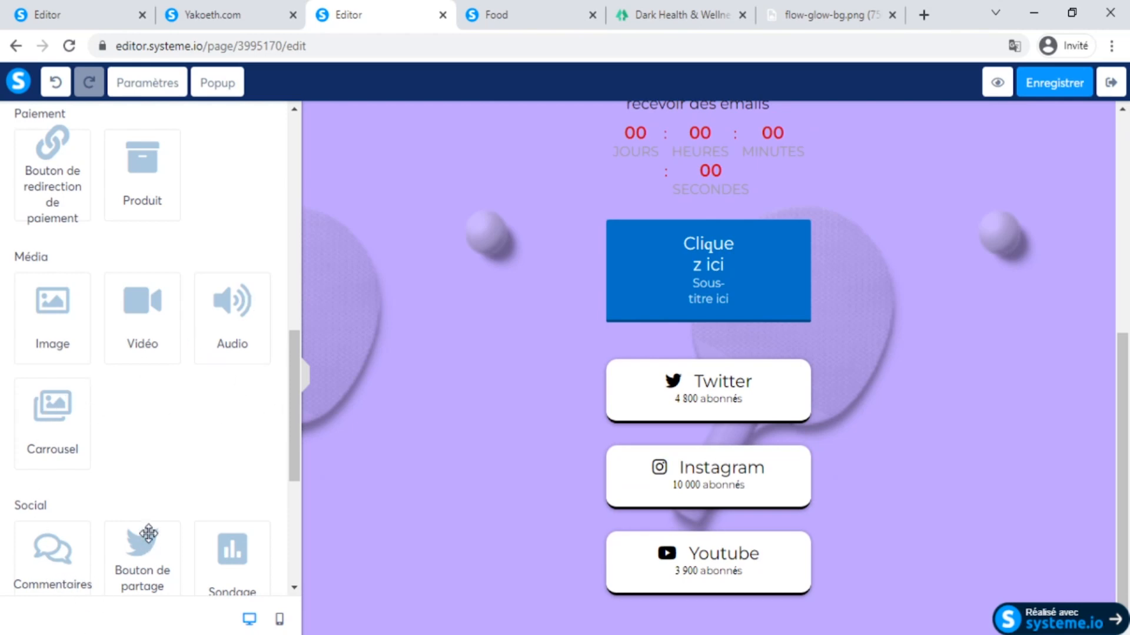
{"action": "scroll", "coordinate": [148, 534], "scroll_direction": "down", "scroll_amount": 5}
{"action": "left_click_drag", "start_coordinate": [266, 257], "coordinate": [687, 384]}
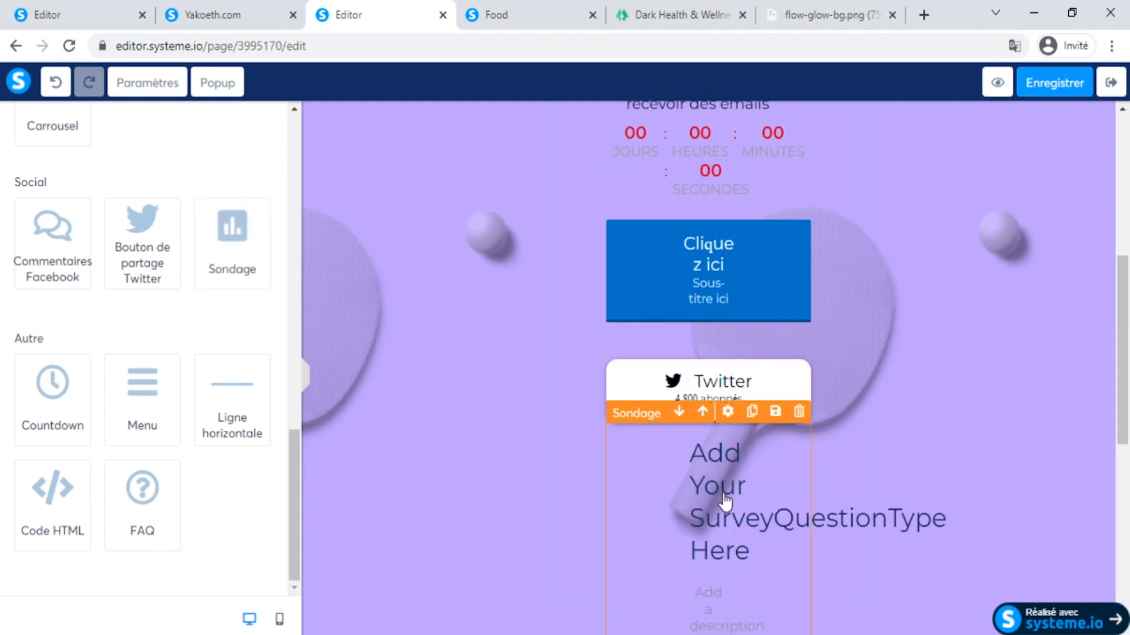
{"action": "scroll", "coordinate": [670, 483], "scroll_direction": "down", "scroll_amount": 4}
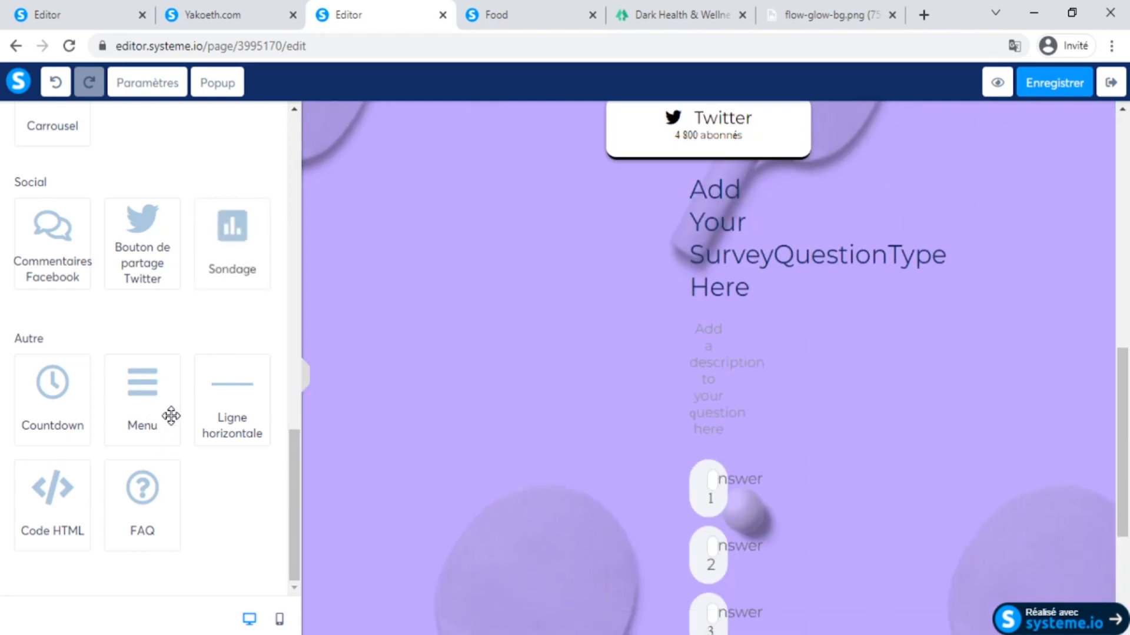
{"action": "scroll", "coordinate": [191, 448], "scroll_direction": "up", "scroll_amount": 1}
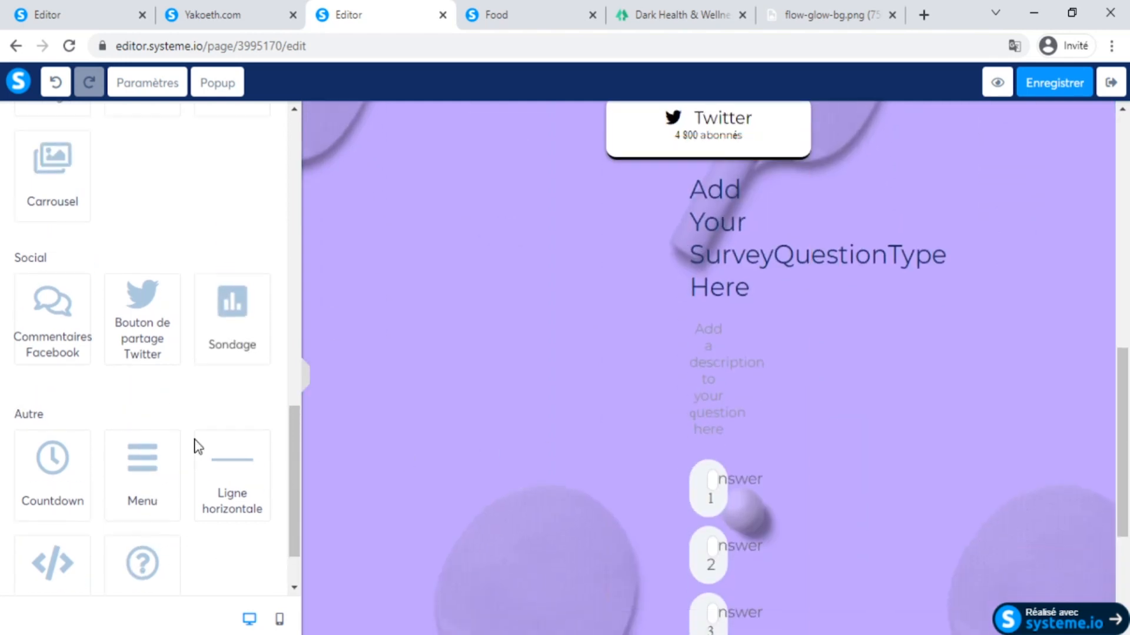
Step: Insert an FAQ element between the Twitter button and the survey
{"action": "scroll", "coordinate": [194, 505], "scroll_direction": "down", "scroll_amount": 1}
{"action": "left_click_drag", "start_coordinate": [155, 510], "coordinate": [765, 176]}
{"action": "scroll", "coordinate": [765, 276], "scroll_direction": "up", "scroll_amount": 4}
{"action": "scroll", "coordinate": [754, 306], "scroll_direction": "down", "scroll_amount": 4}
{"action": "scroll", "coordinate": [218, 347], "scroll_direction": "up", "scroll_amount": 6}
{"action": "left_click_drag", "start_coordinate": [97, 247], "coordinate": [708, 301]}
Step: Reduce the FAQ answer's text size and line height, and align the text left
{"action": "left_click", "coordinate": [674, 276]}
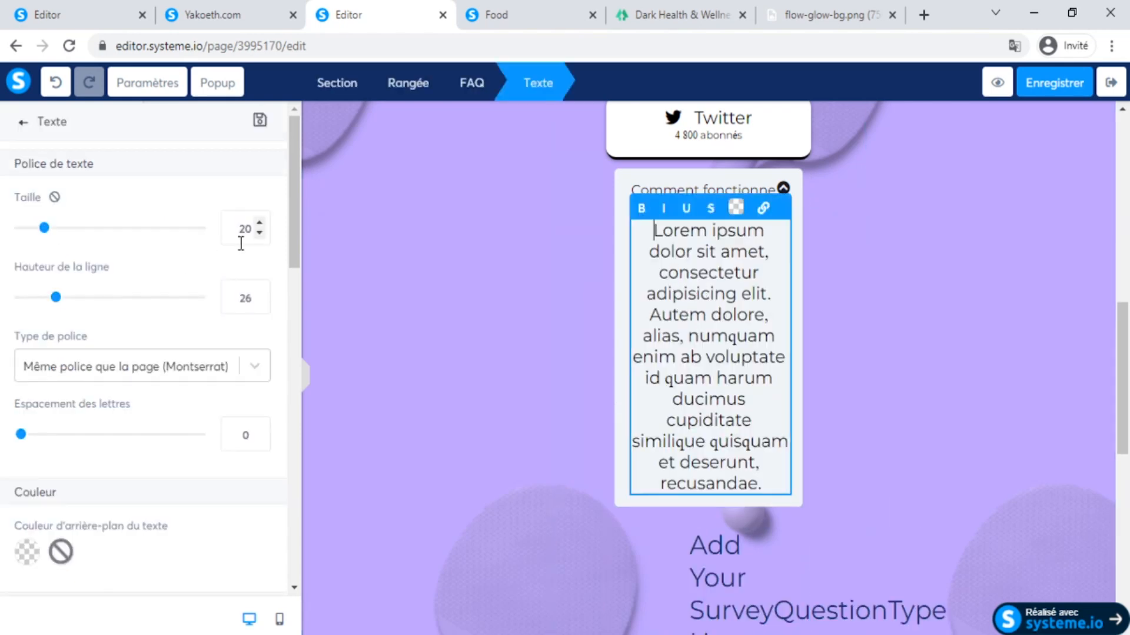
{"action": "left_click", "coordinate": [258, 233]}
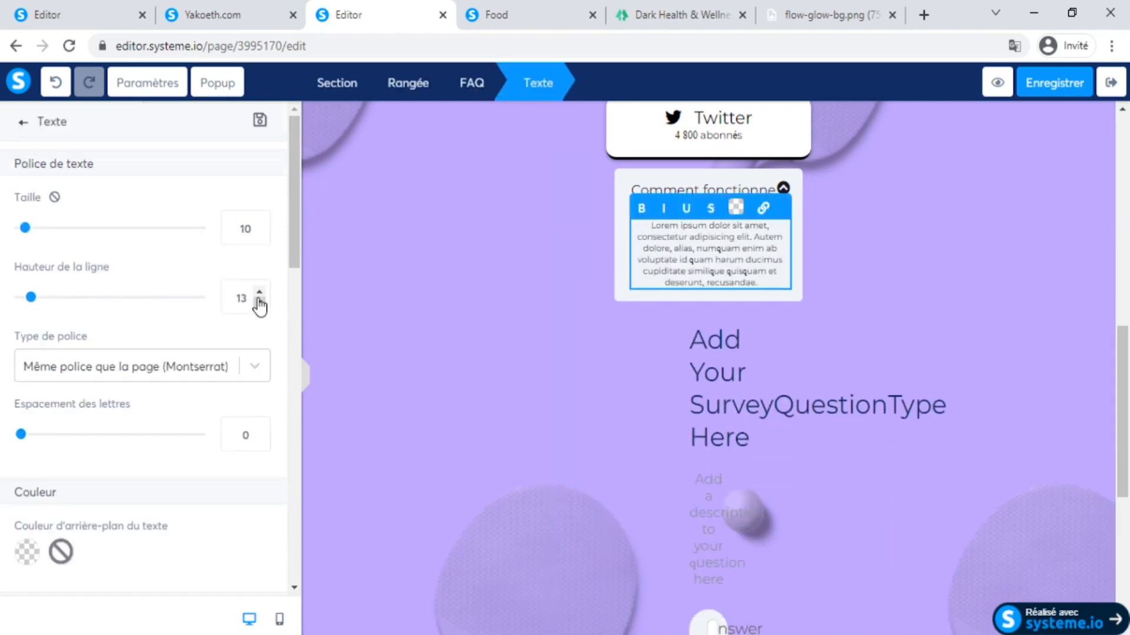
{"action": "left_click", "coordinate": [259, 303]}
{"action": "left_click", "coordinate": [260, 296]}
{"action": "left_click", "coordinate": [259, 296]}
{"action": "left_click", "coordinate": [258, 224]}
{"action": "scroll", "coordinate": [185, 357], "scroll_direction": "down", "scroll_amount": 5}
{"action": "scroll", "coordinate": [185, 357], "scroll_direction": "down", "scroll_amount": 8}
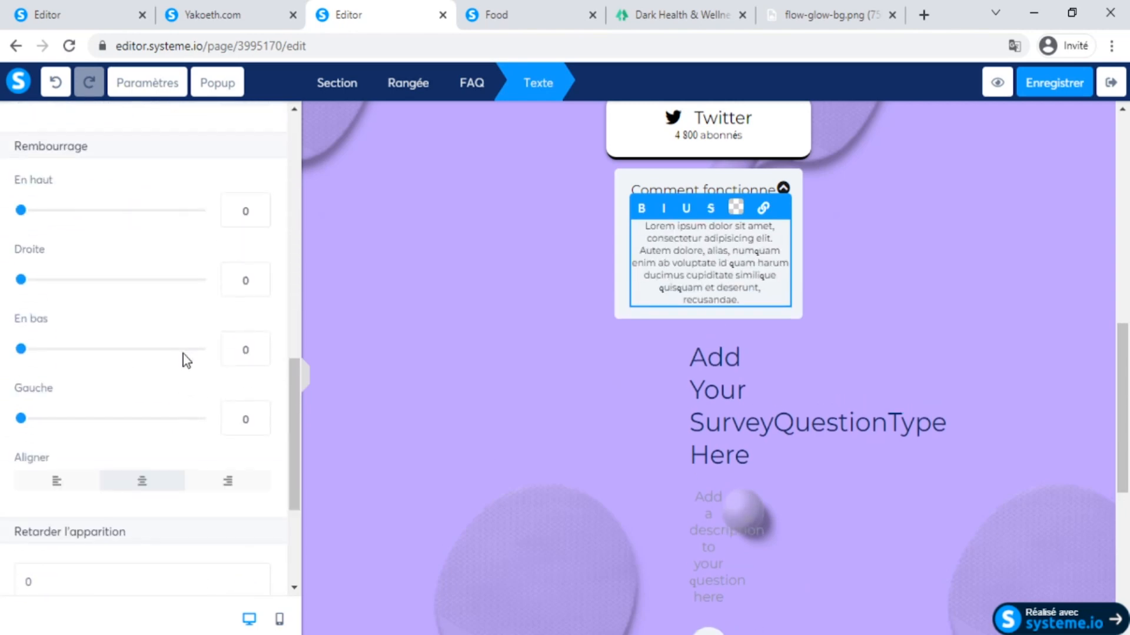
{"action": "scroll", "coordinate": [183, 354], "scroll_direction": "down", "scroll_amount": 4}
{"action": "left_click", "coordinate": [78, 312]}
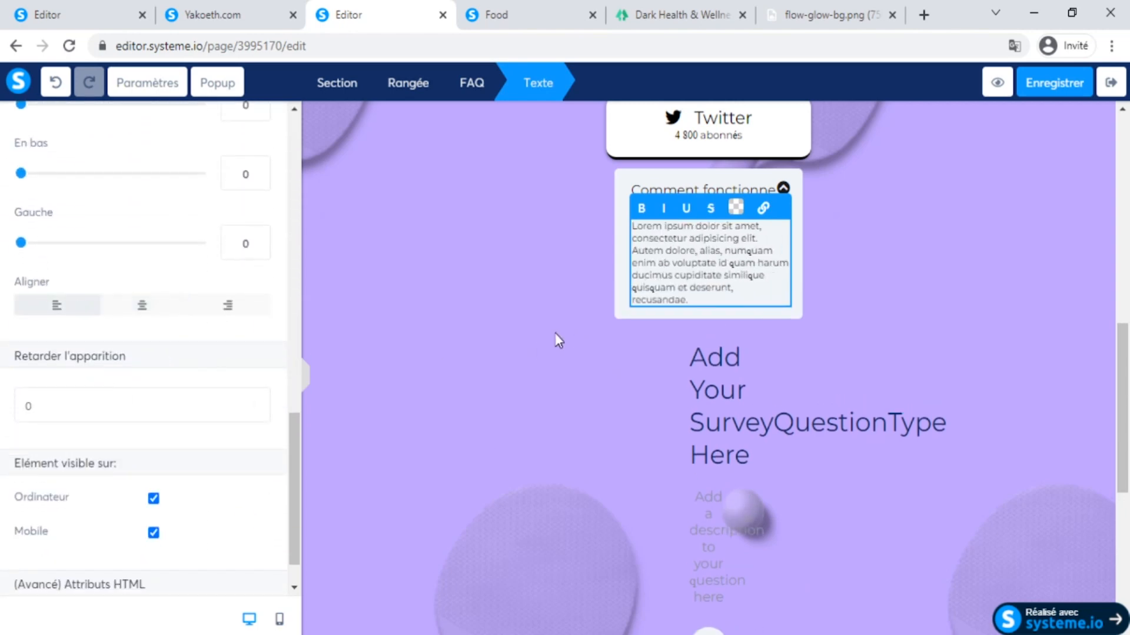
Step: Add another item to the FAQ element and go back over the page
{"action": "left_click", "coordinate": [806, 181]}
{"action": "left_click", "coordinate": [784, 194]}
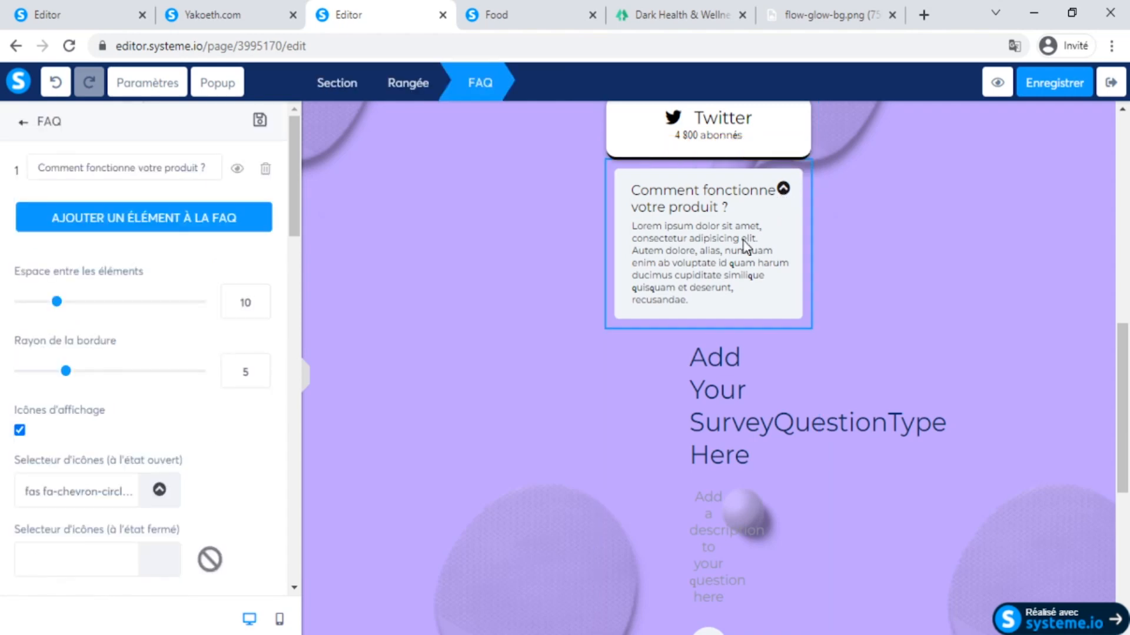
{"action": "left_click", "coordinate": [152, 218]}
{"action": "left_click", "coordinate": [701, 343]}
{"action": "scroll", "coordinate": [702, 344], "scroll_direction": "up", "scroll_amount": 10}
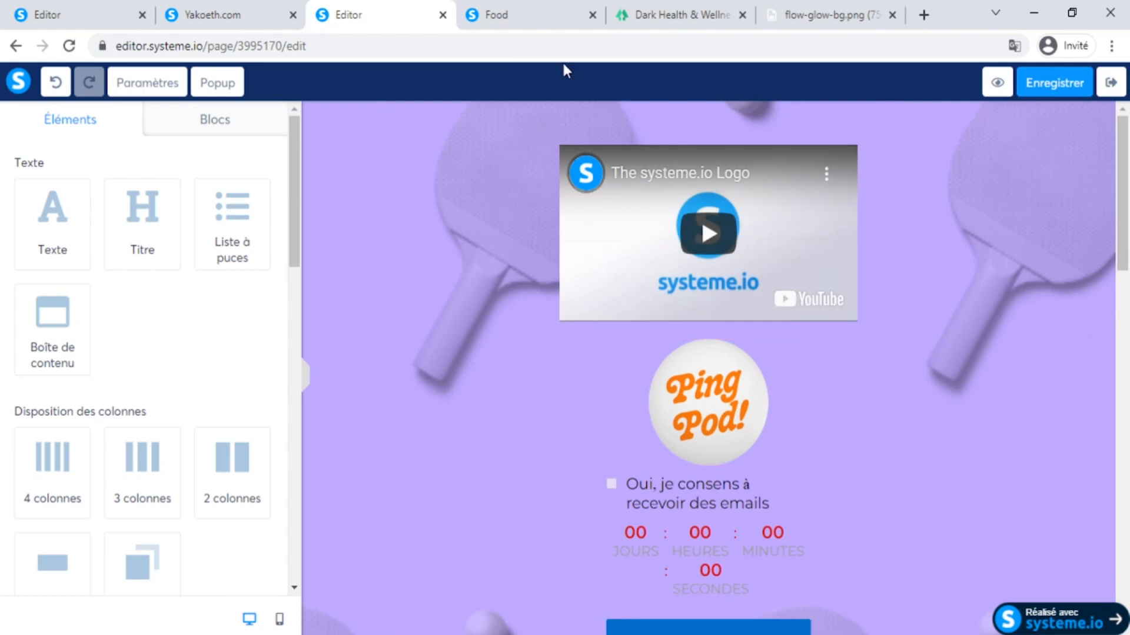
Step: Load yakoeth.com in the Food page's browser tab and look through its link buttons
{"action": "left_click", "coordinate": [497, 14]}
{"action": "left_click", "coordinate": [477, 47]}
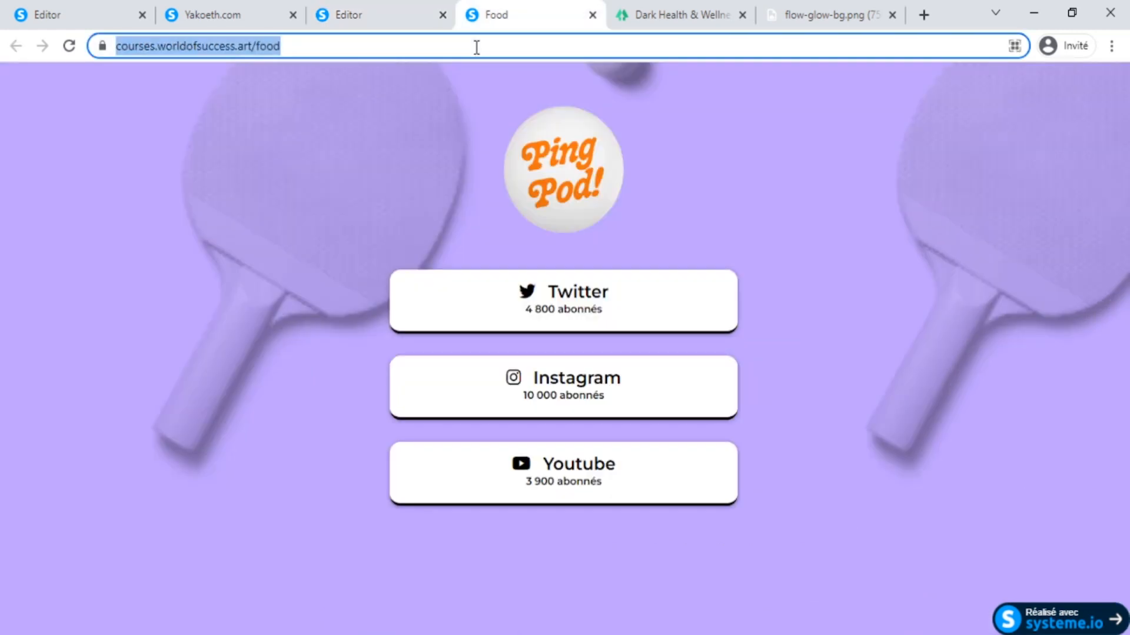
{"action": "type", "text": "yakoeth."}
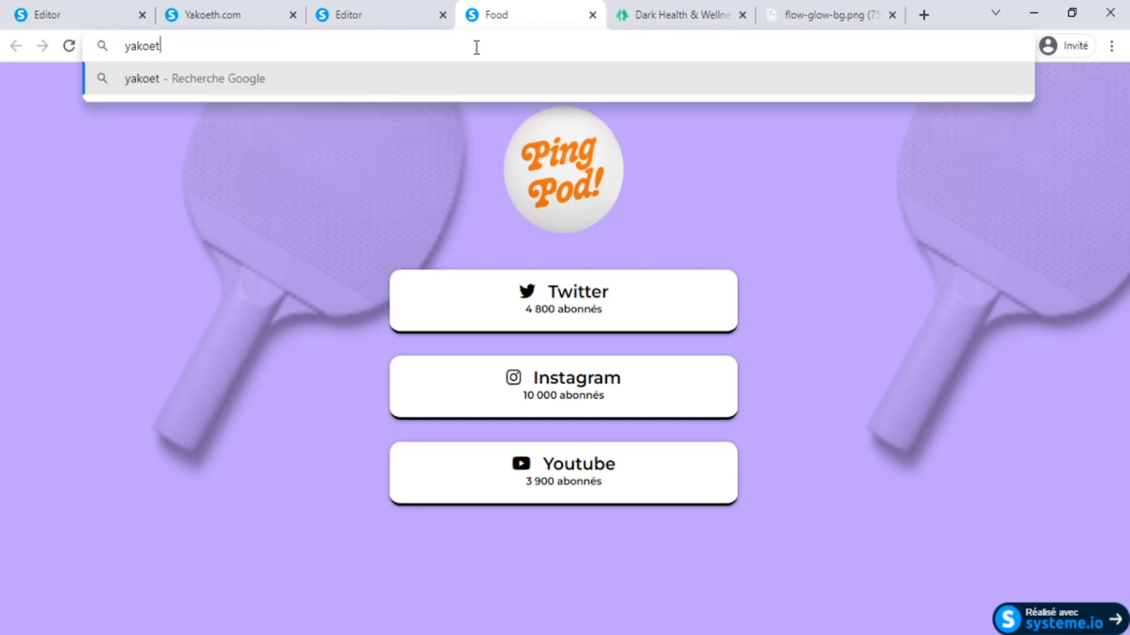
{"action": "type", "text": "com"}
{"action": "key", "text": "Return"}
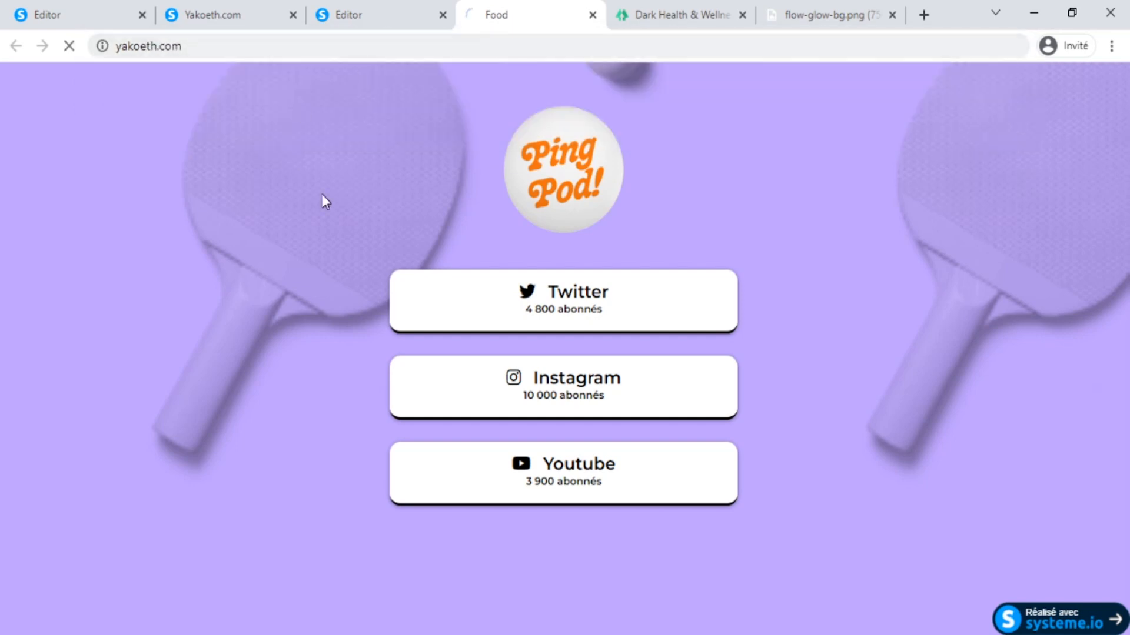
{"action": "scroll", "coordinate": [415, 270], "scroll_direction": "down", "scroll_amount": 3}
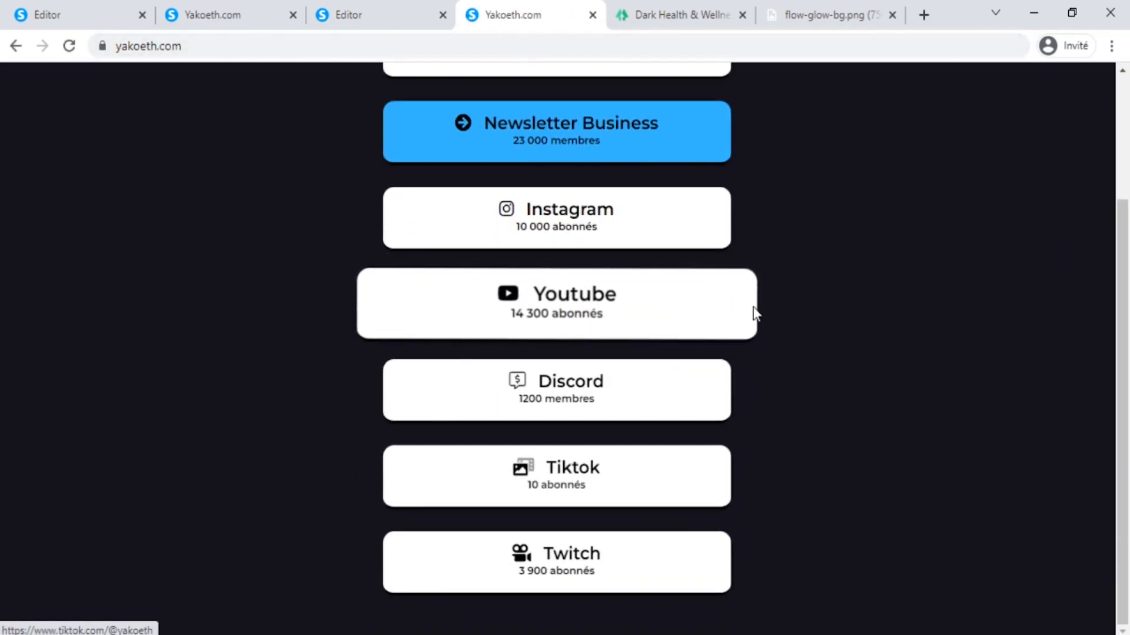
{"action": "scroll", "coordinate": [806, 323], "scroll_direction": "up", "scroll_amount": 3}
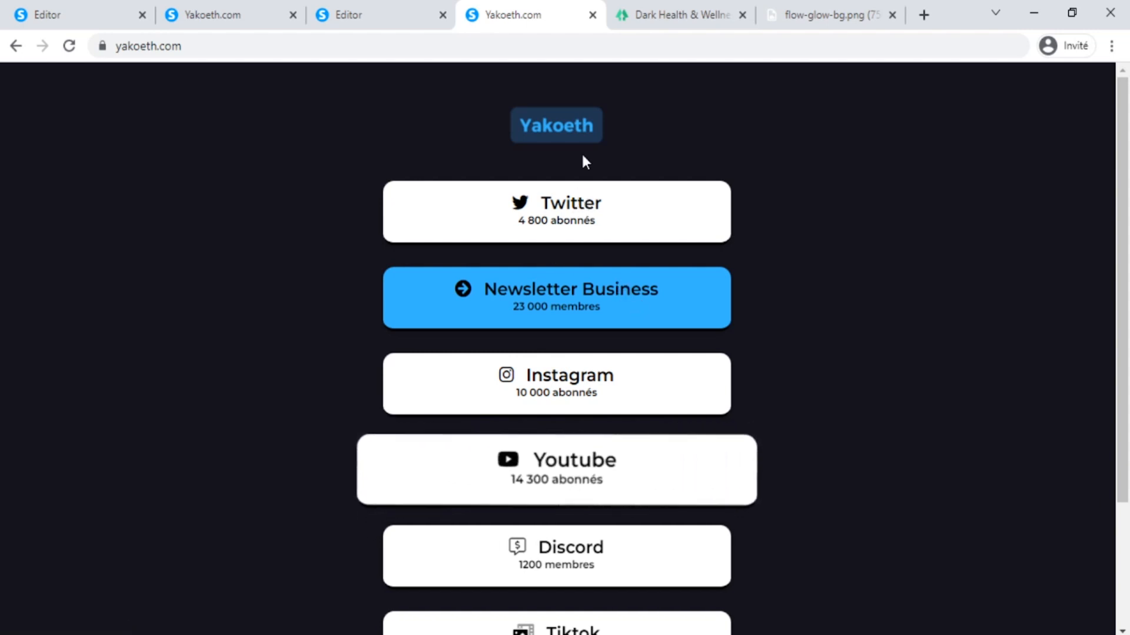
Step: Close the developer tools on the Linktree template page and return to the yakoeth.com page
{"action": "left_click", "coordinate": [637, 17]}
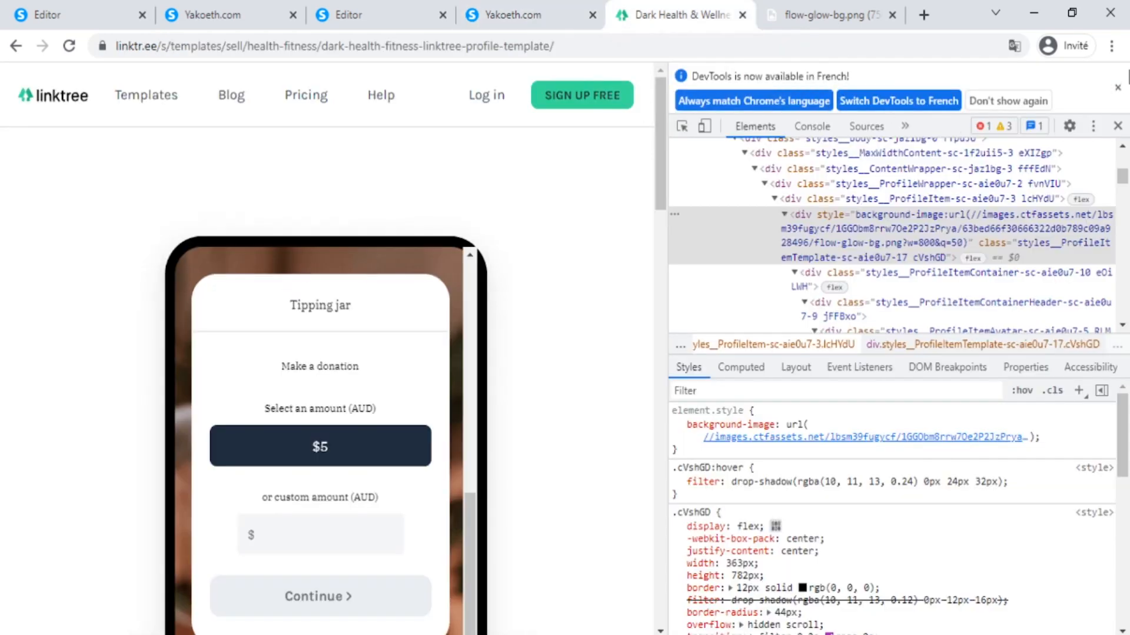
{"action": "left_click", "coordinate": [1118, 88]}
{"action": "left_click", "coordinate": [1117, 75]}
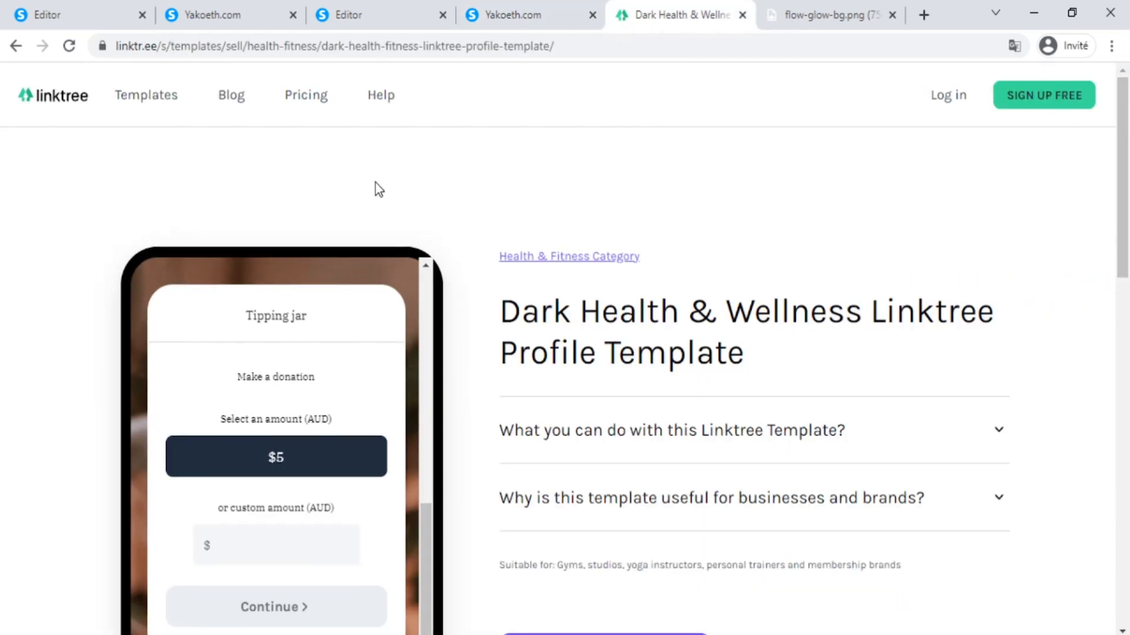
{"action": "left_click", "coordinate": [499, 7]}
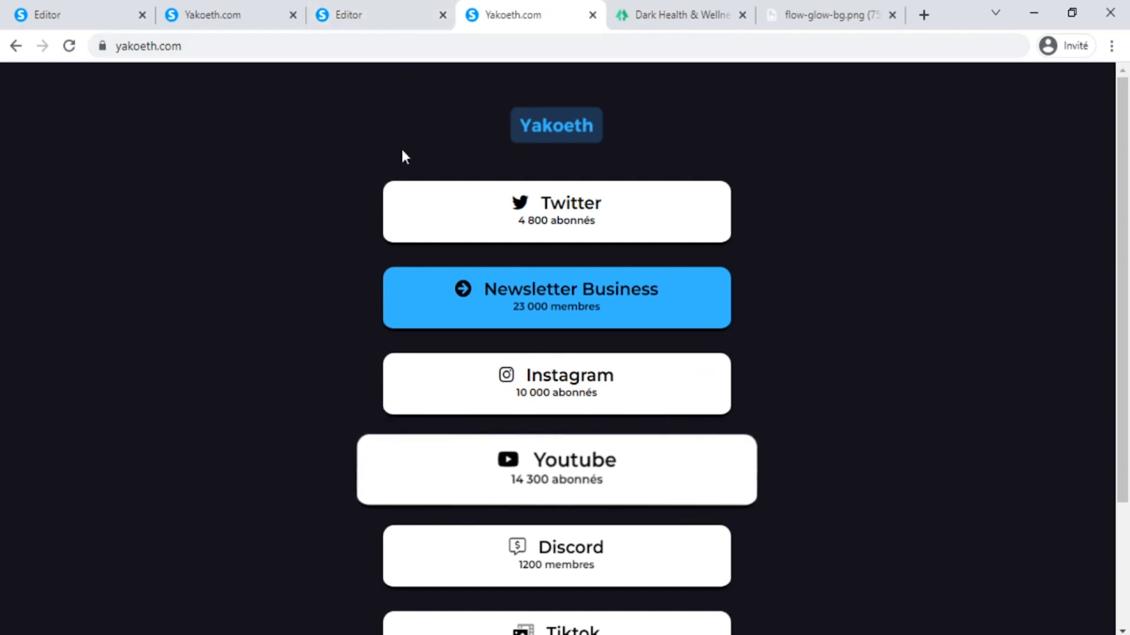